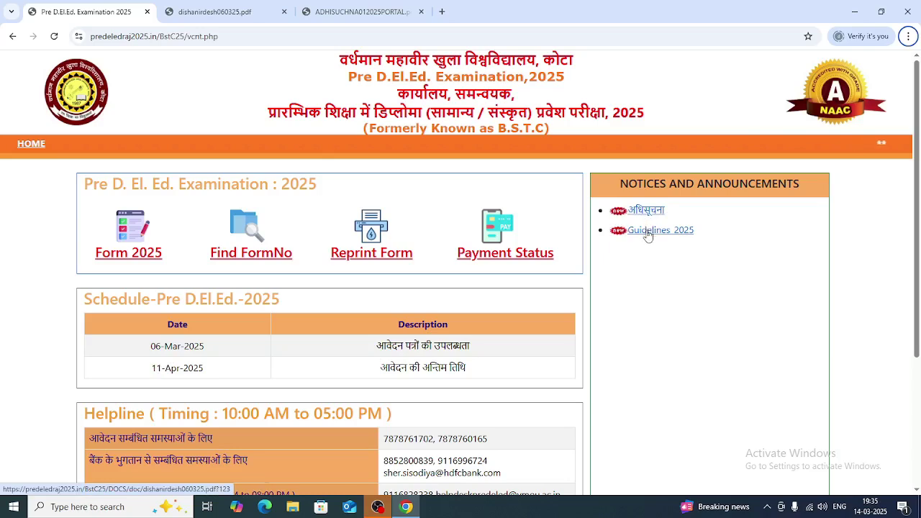
- Bring up the guidelines PDF tab next to the notification PDF tab
click(216, 13)
- Read the notification PDF's dates and fees, then return to dishanirdesh060325.pdf
click(315, 13)
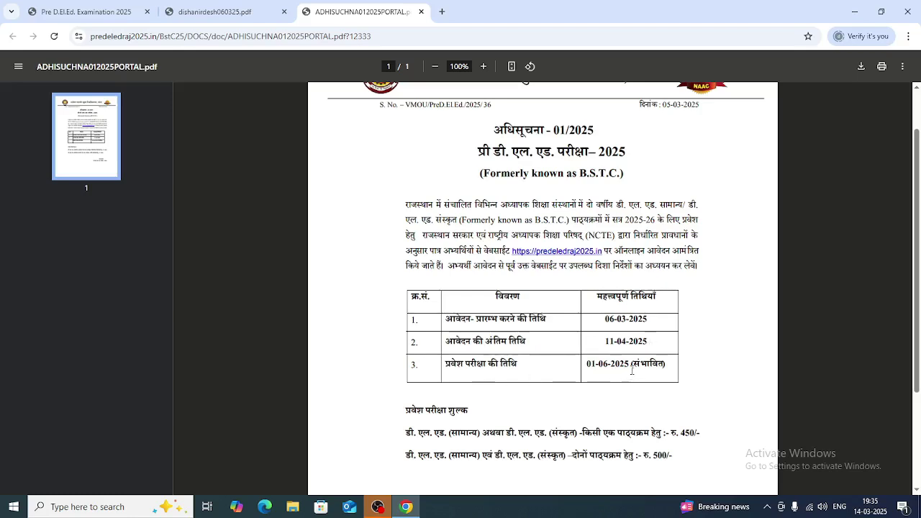
scroll(591, 398, down, 1)
scroll(592, 398, up, 2)
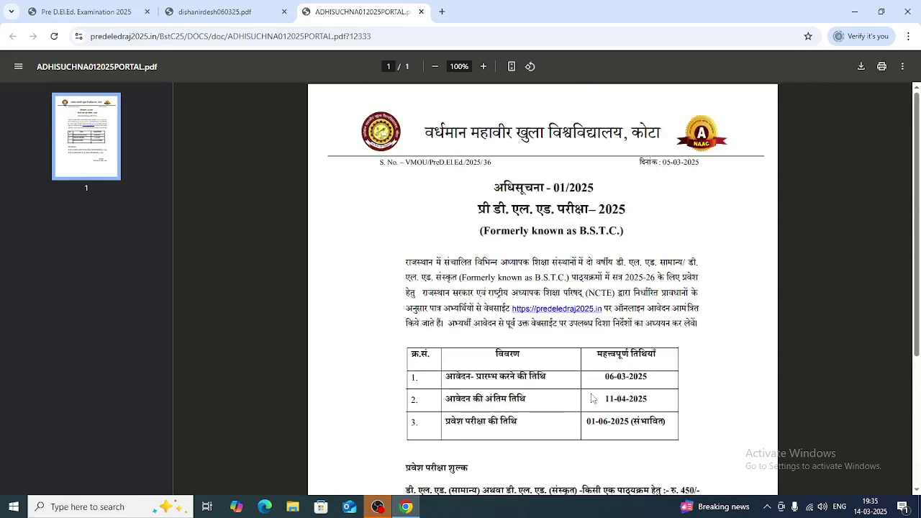
scroll(591, 397, down, 3)
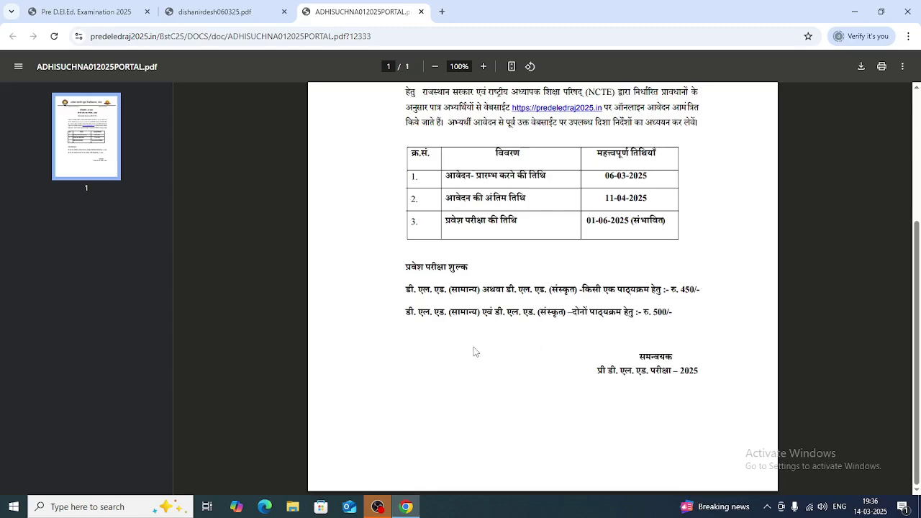
scroll(474, 349, up, 5)
click(220, 13)
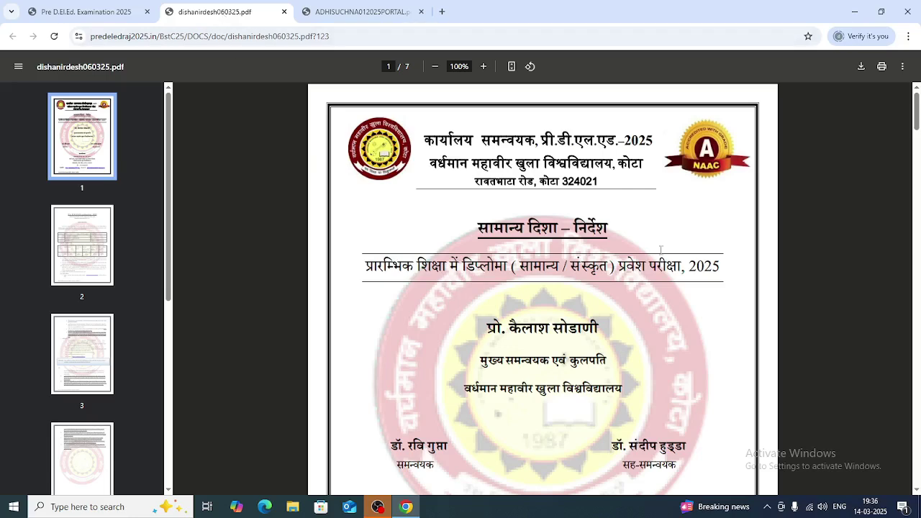
scroll(640, 245, down, 10)
scroll(641, 245, down, 4)
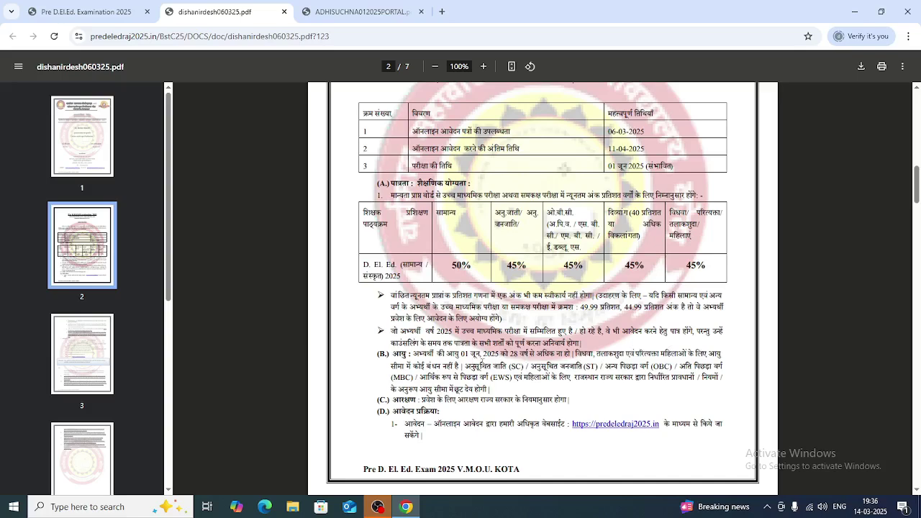
scroll(474, 363, down, 5)
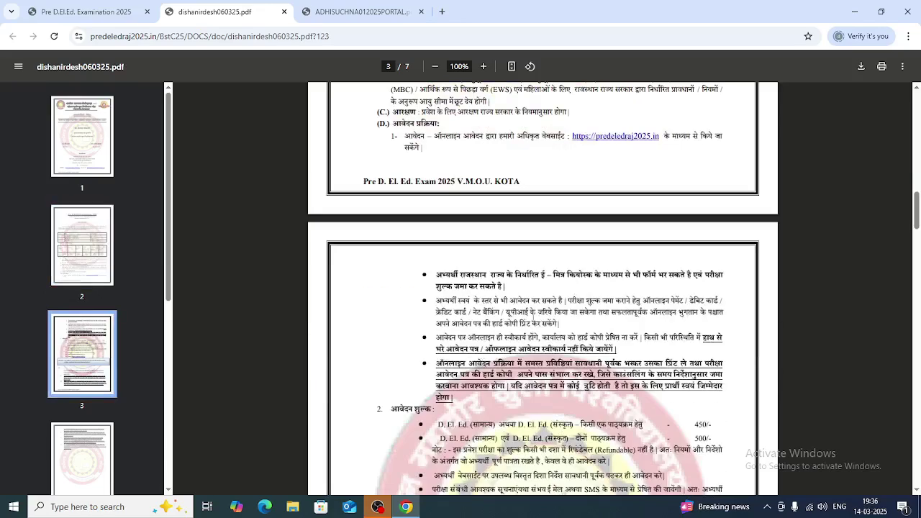
scroll(494, 330, down, 10)
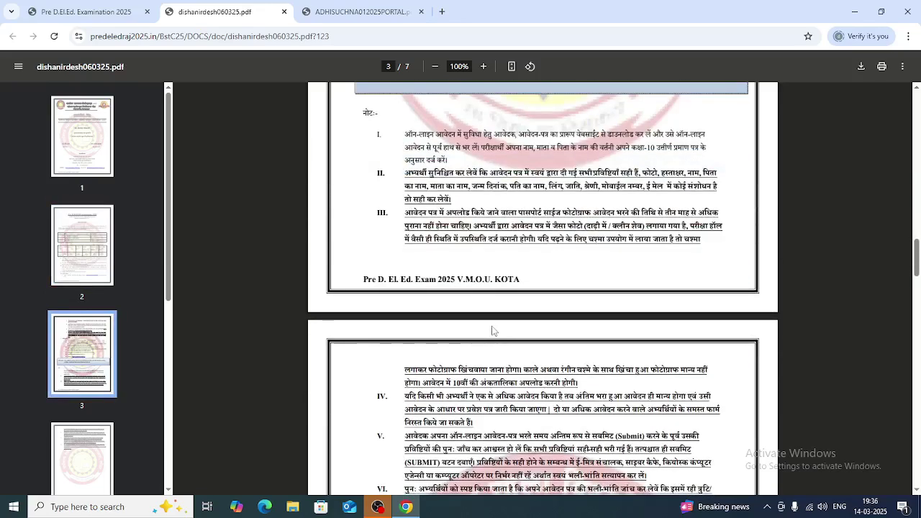
scroll(493, 330, down, 4)
scroll(493, 330, up, 20)
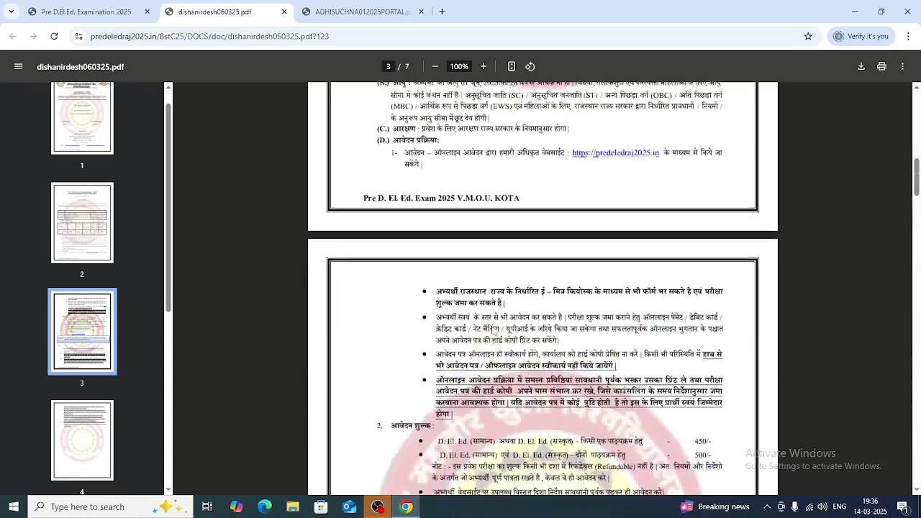
click(78, 10)
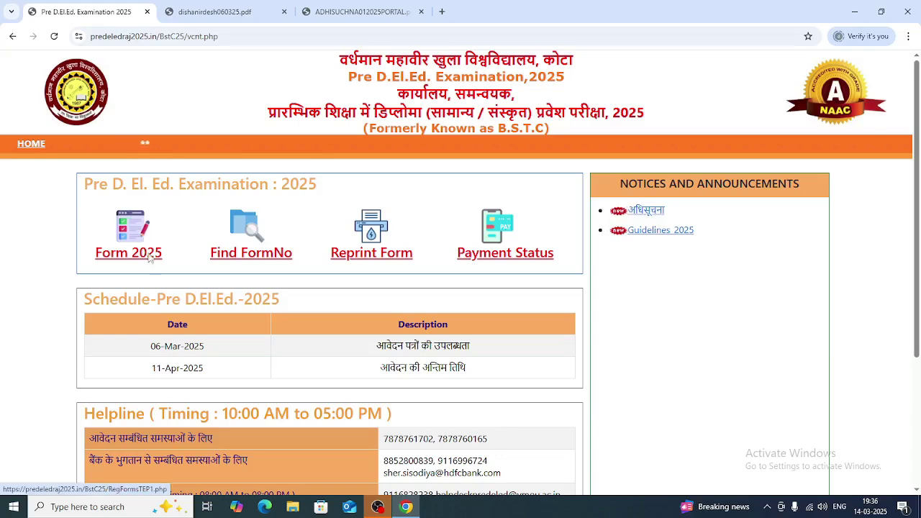
- Open the Form 2025 registration form and set Bonafide State to RAJASTHAN
click(150, 257)
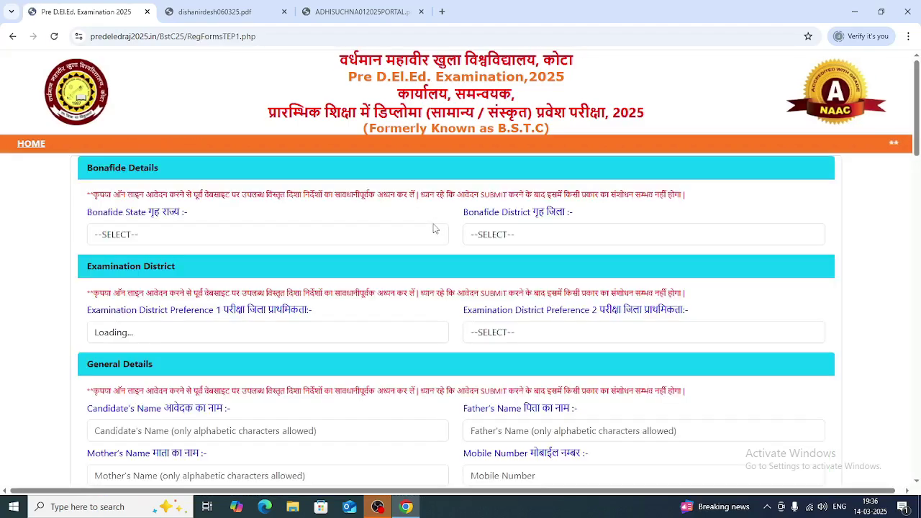
scroll(407, 263, down, 2)
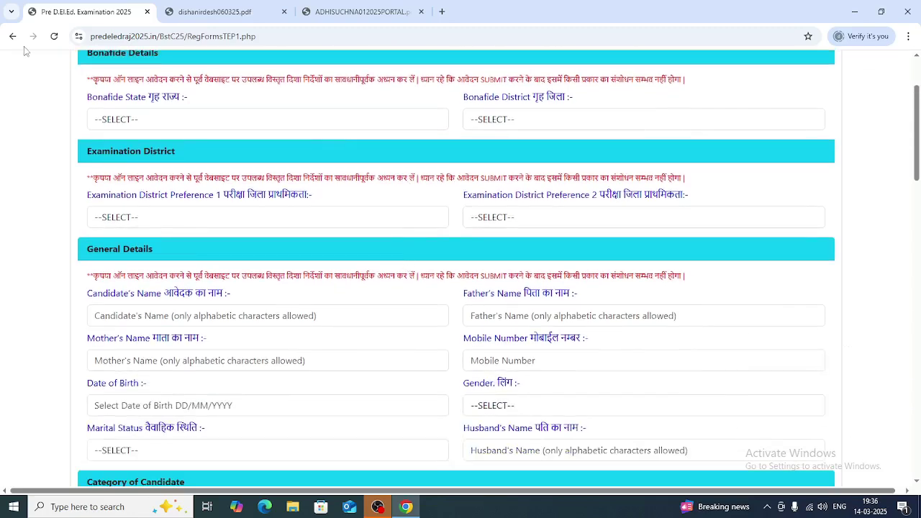
click(196, 126)
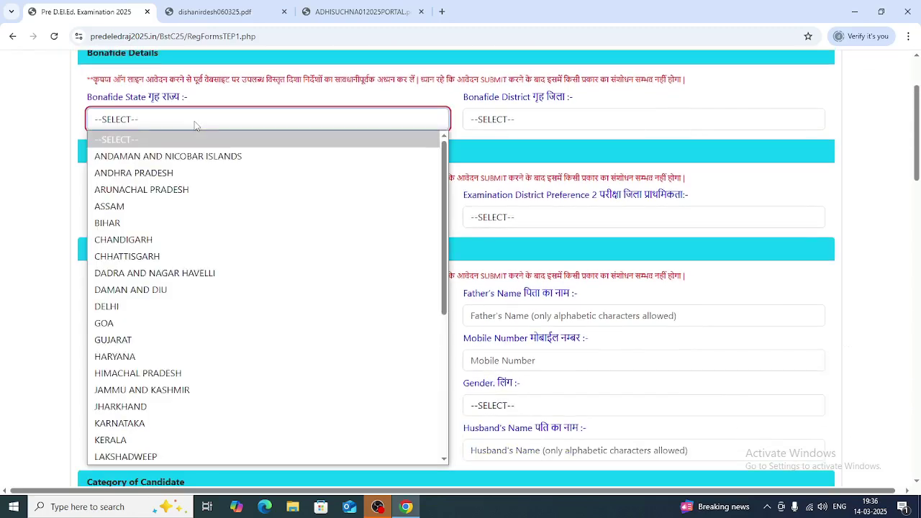
scroll(164, 352, down, 4)
click(134, 356)
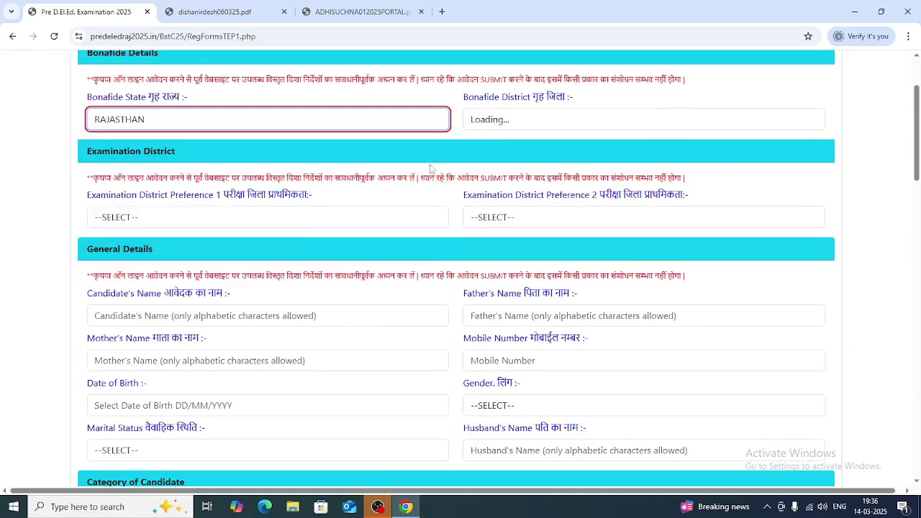
- Retry the Bonafide District list after reconfirming RAJASTHAN; districts are still loading
click(512, 123)
click(521, 121)
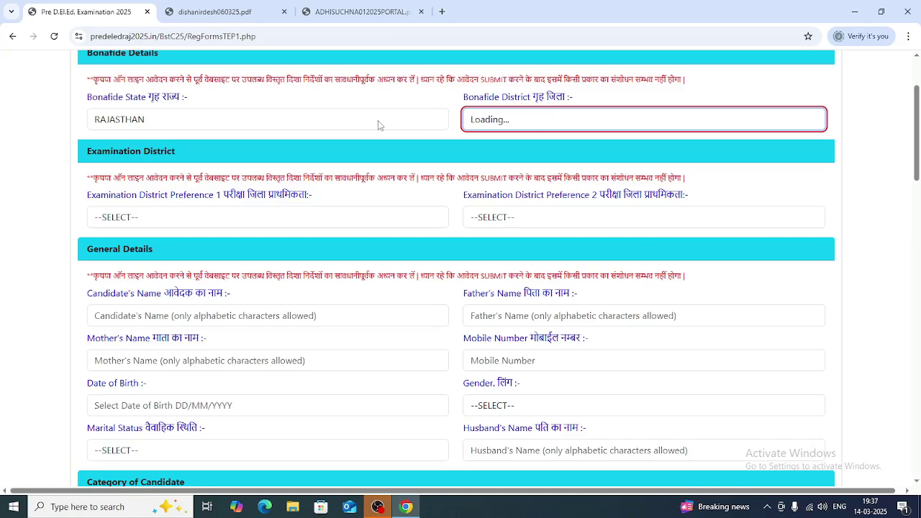
click(216, 124)
click(217, 124)
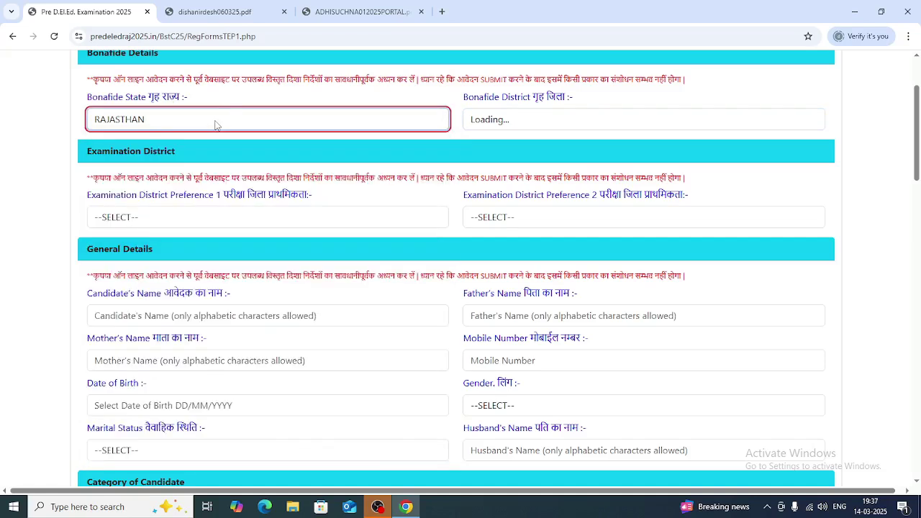
click(554, 119)
click(555, 119)
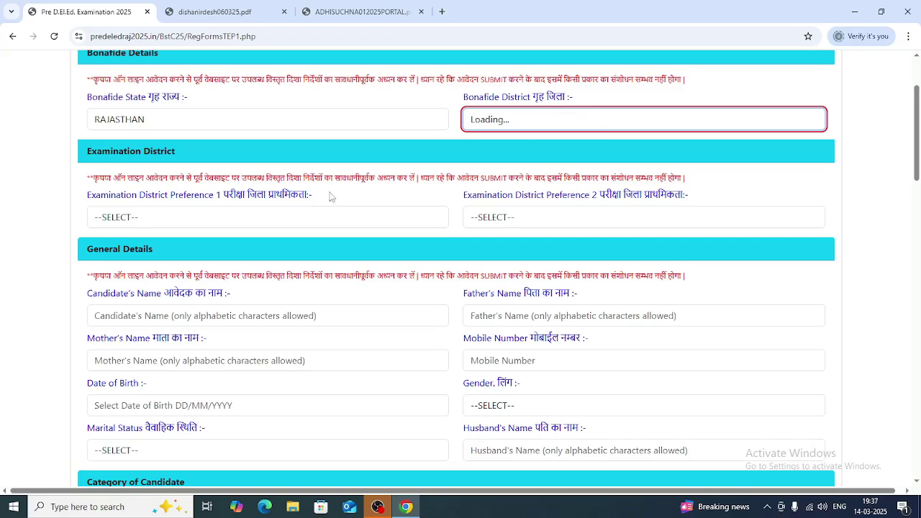
click(243, 223)
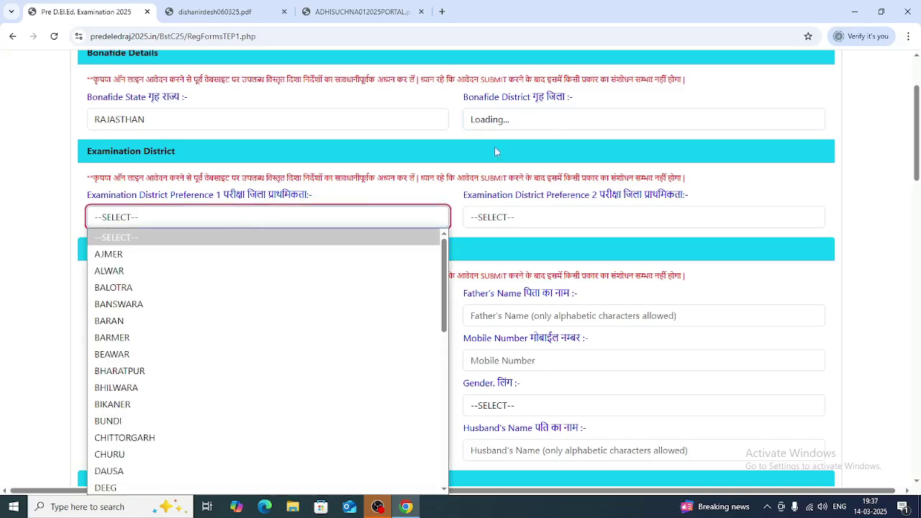
- Set Examination District Preference 1 to KOTA; Preference 2's list is still empty
scroll(230, 325, down, 5)
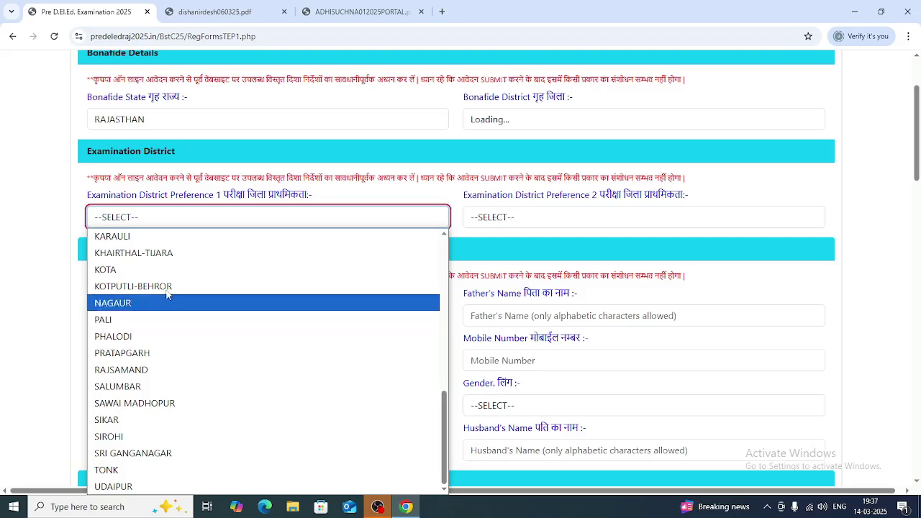
click(106, 271)
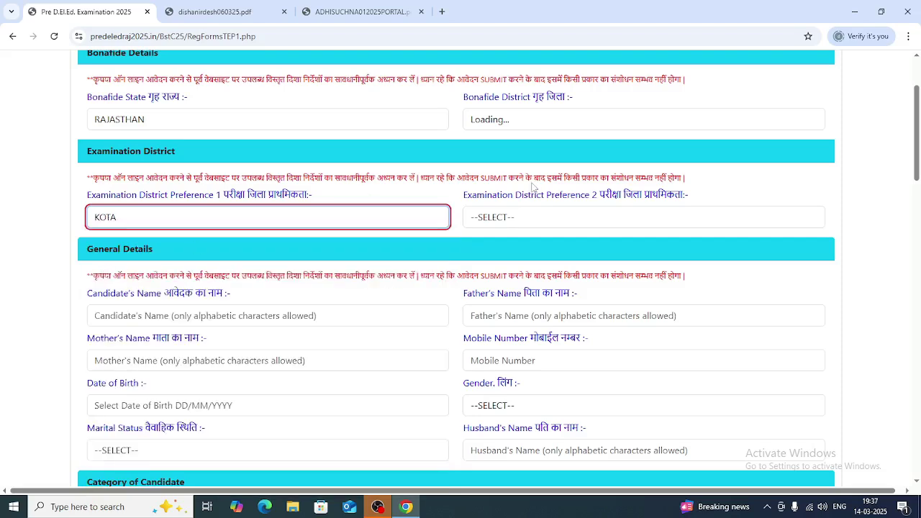
click(515, 223)
click(515, 224)
click(515, 224)
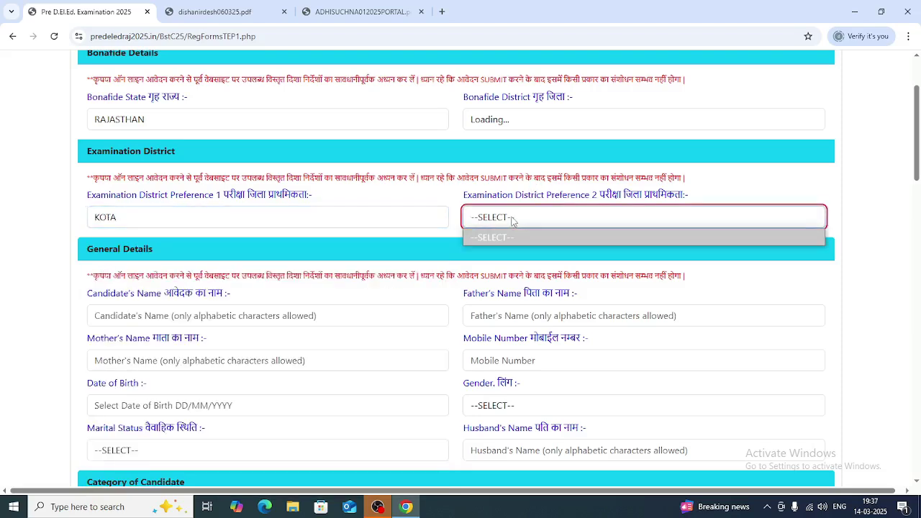
click(513, 221)
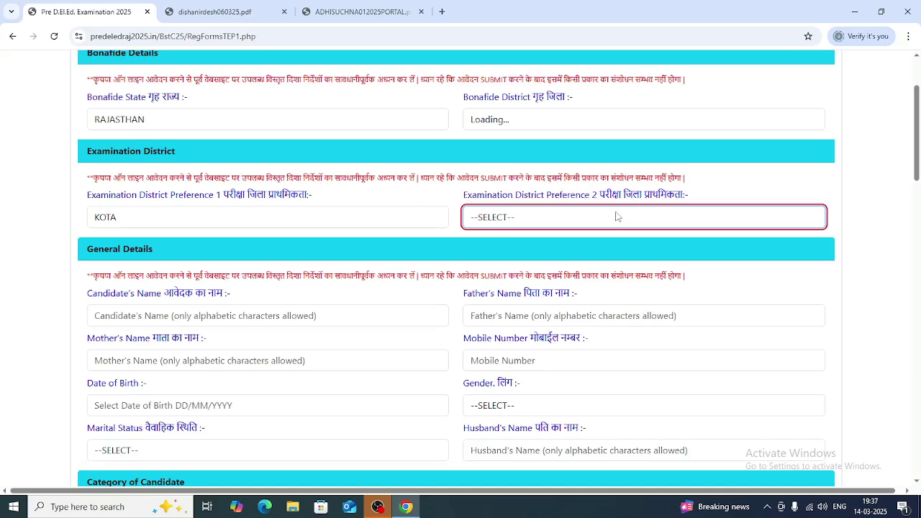
- Reselect RAJASTHAN as Bonafide State; Bonafide District still shows Loading
click(111, 121)
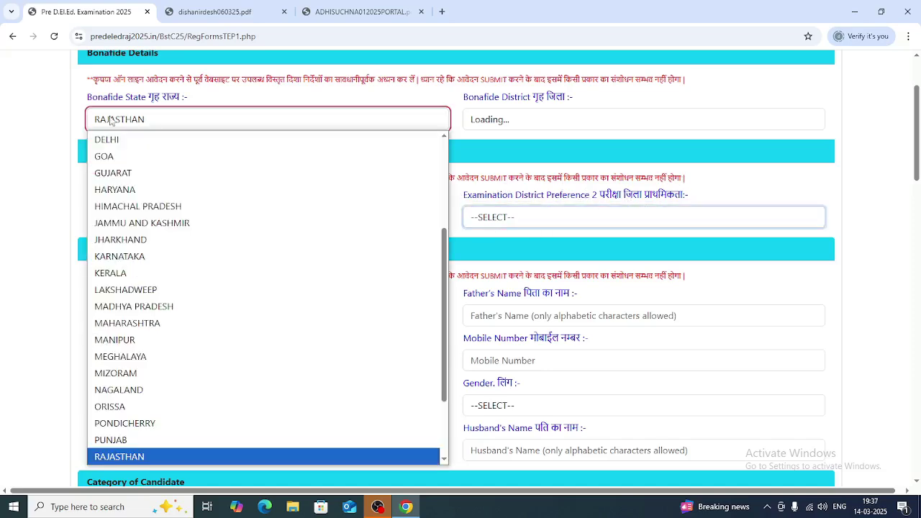
scroll(115, 140, up, 3)
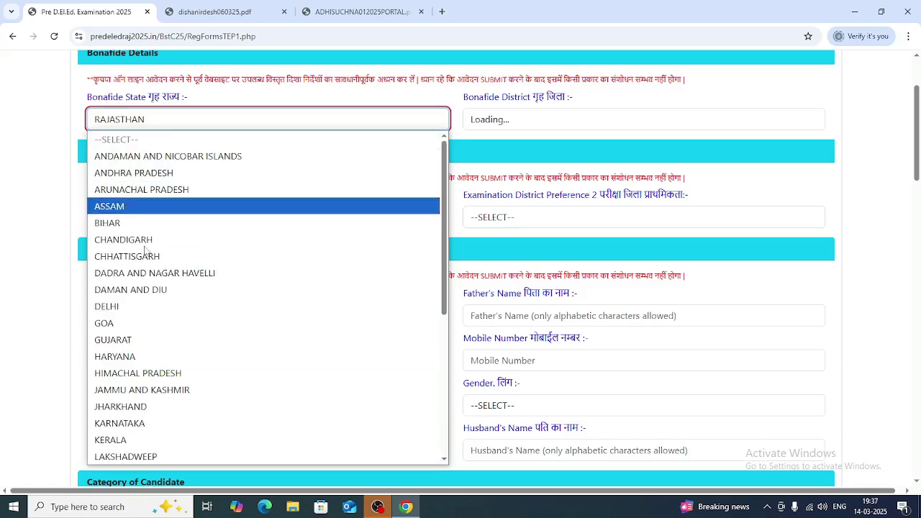
scroll(164, 399, down, 5)
click(122, 357)
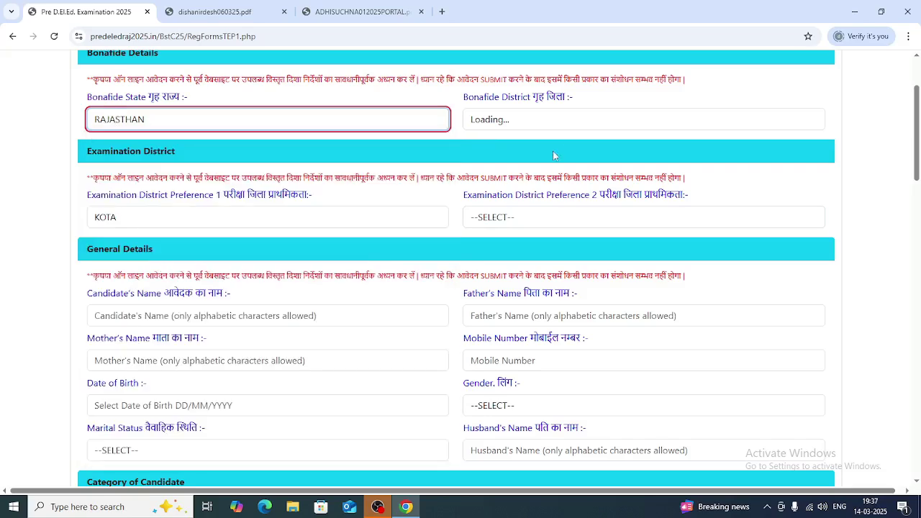
click(508, 123)
click(505, 127)
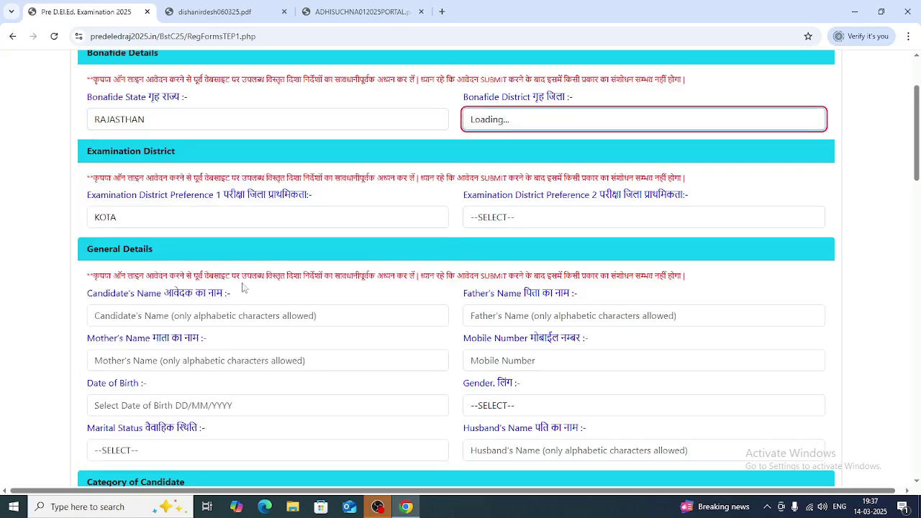
click(125, 319)
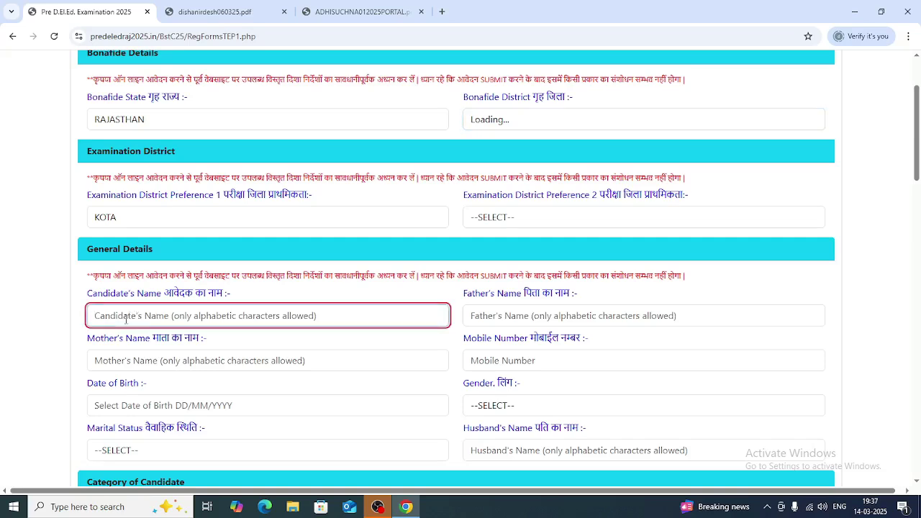
- Enter 'aaaa' as the candidate's name and set Examination District Preference 2 to BUNDI
text(aaaa)
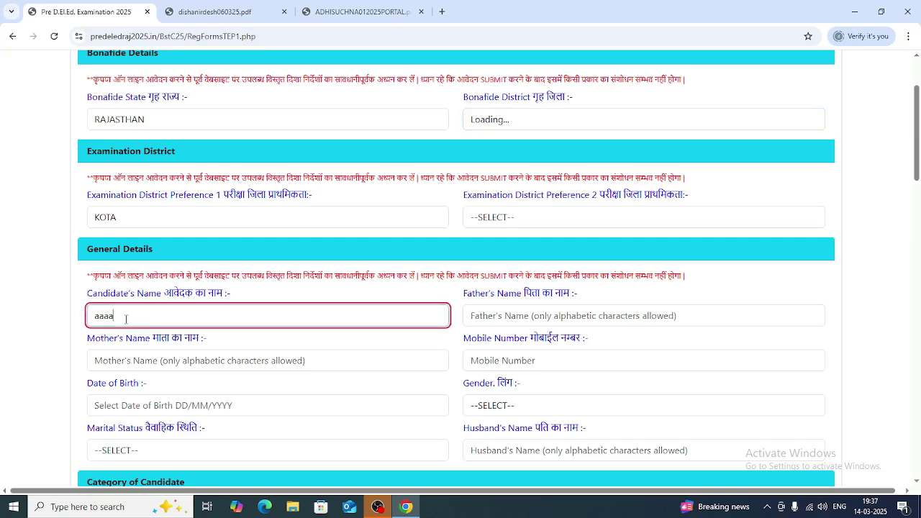
click(530, 217)
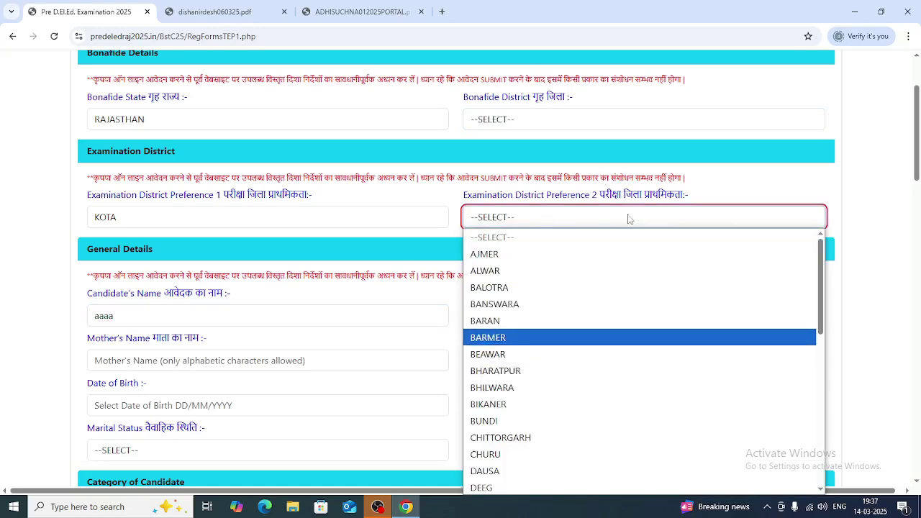
scroll(561, 331, down, 3)
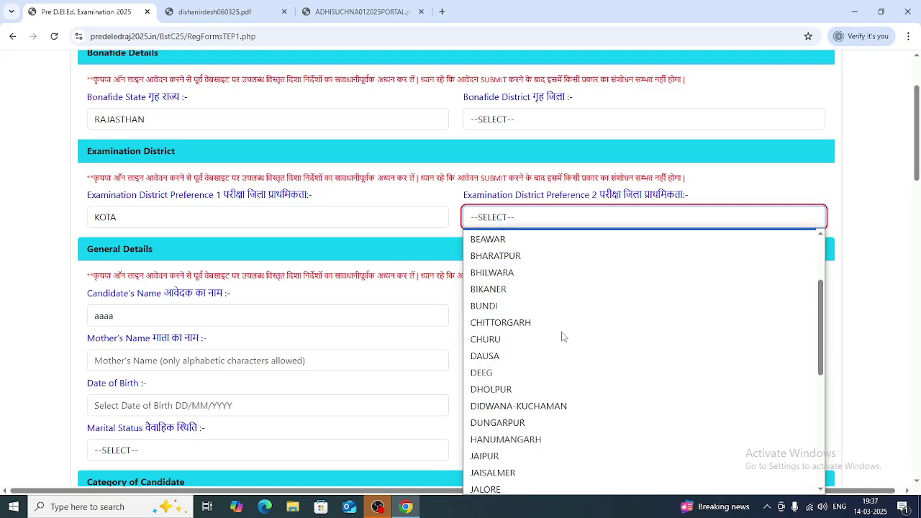
click(493, 307)
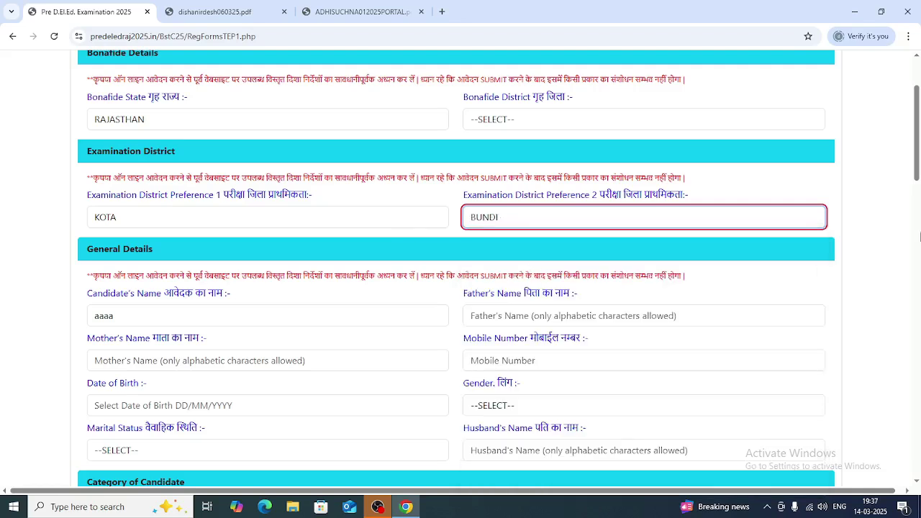
- Fill Father's Name with 'a' and Mother's Name with 'aaa'
click(503, 314)
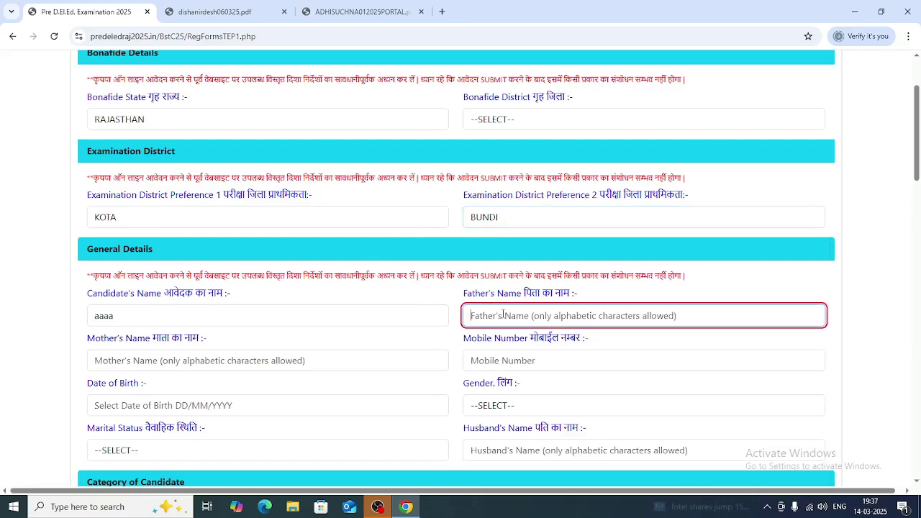
text(aaa)
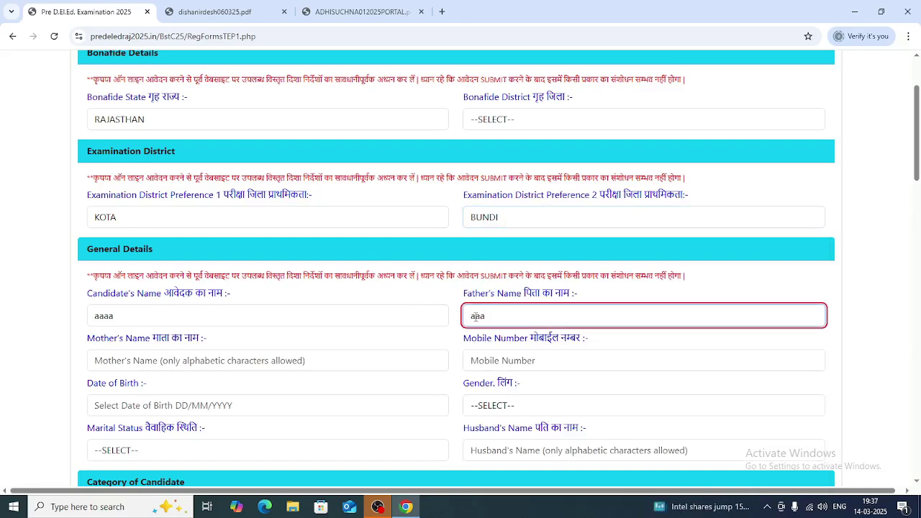
click(110, 362)
text(aaa)
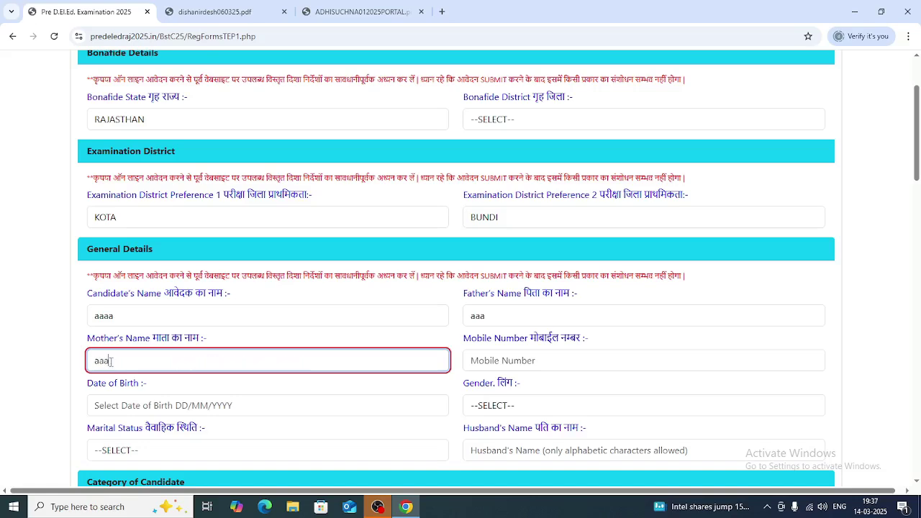
scroll(339, 362, up, 1)
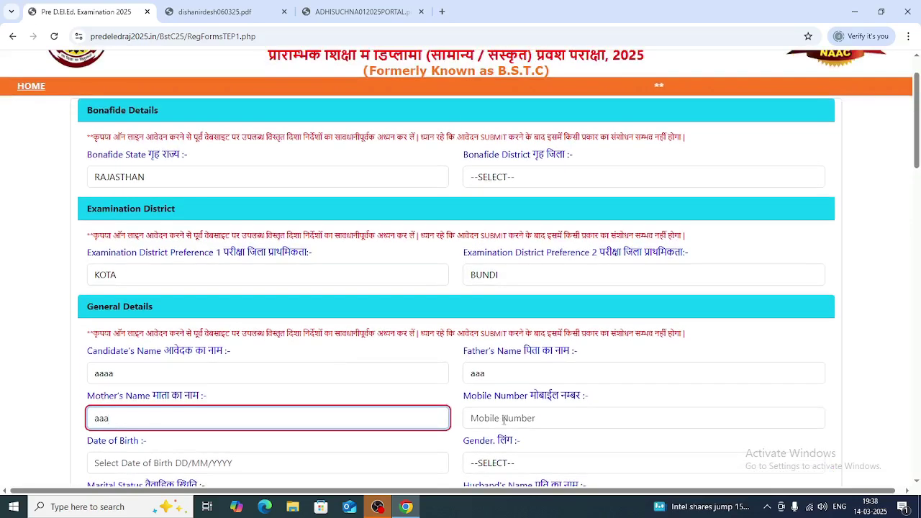
scroll(493, 286, down, 3)
scroll(496, 288, up, 1)
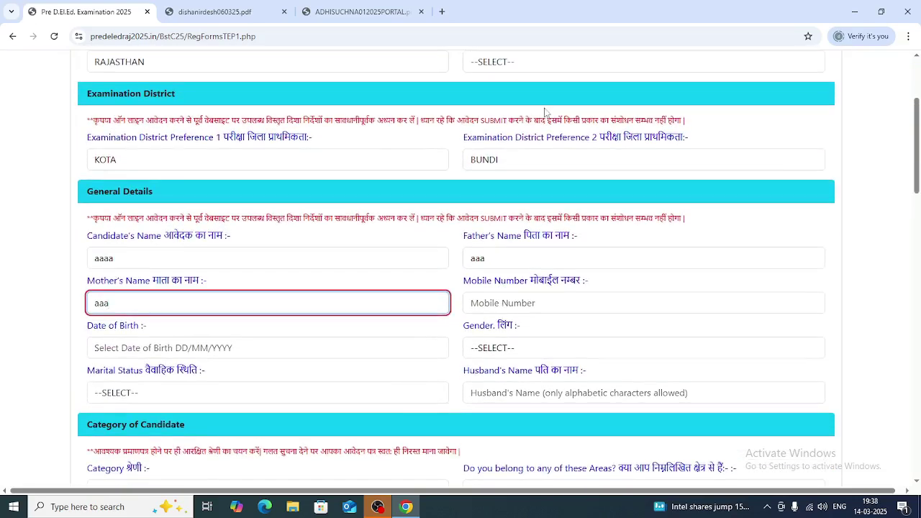
scroll(536, 152, up, 1)
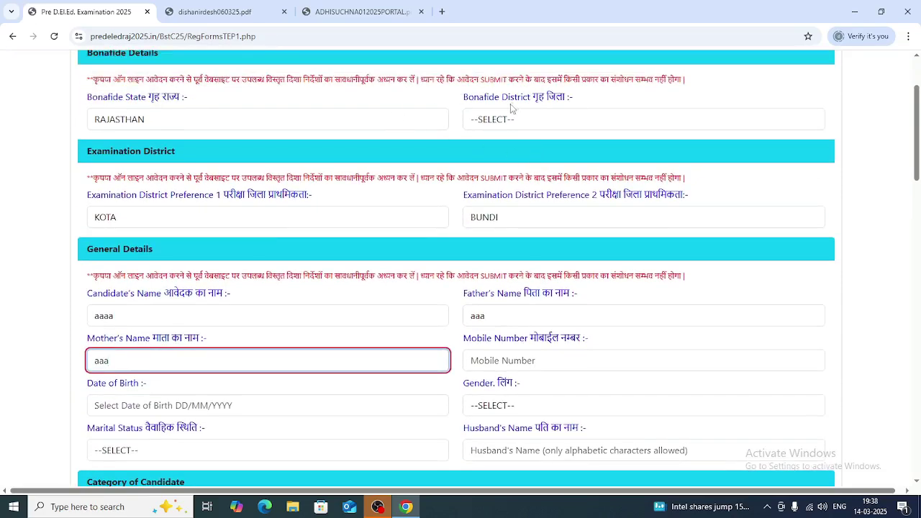
- Set Bonafide District to KOTA and enter the candidate's mobile number
click(540, 122)
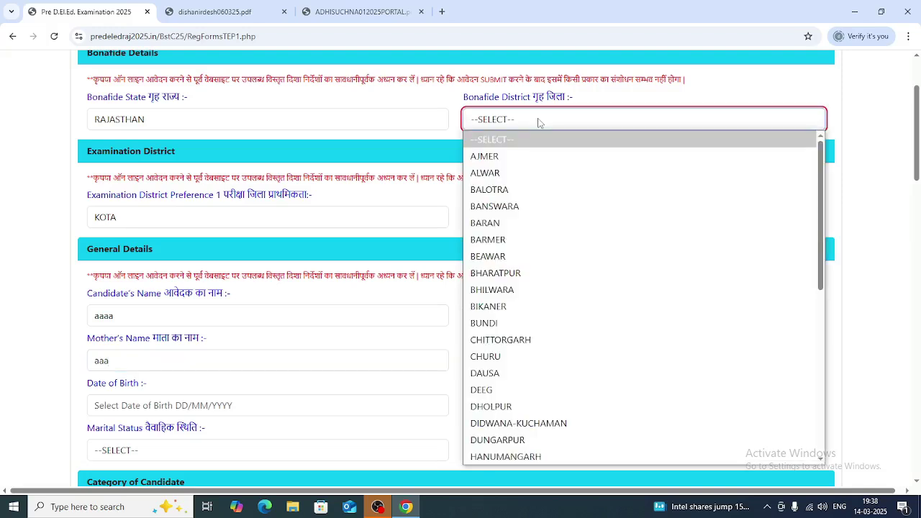
scroll(538, 302, down, 5)
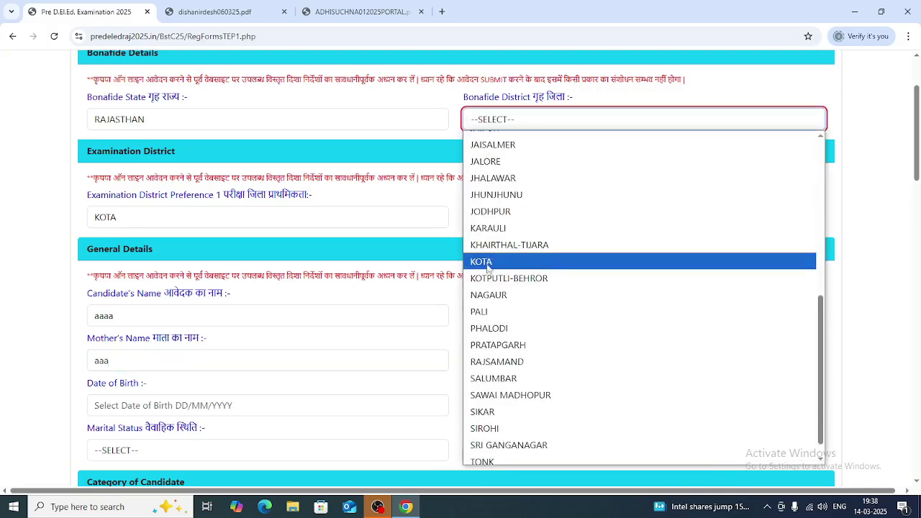
click(489, 261)
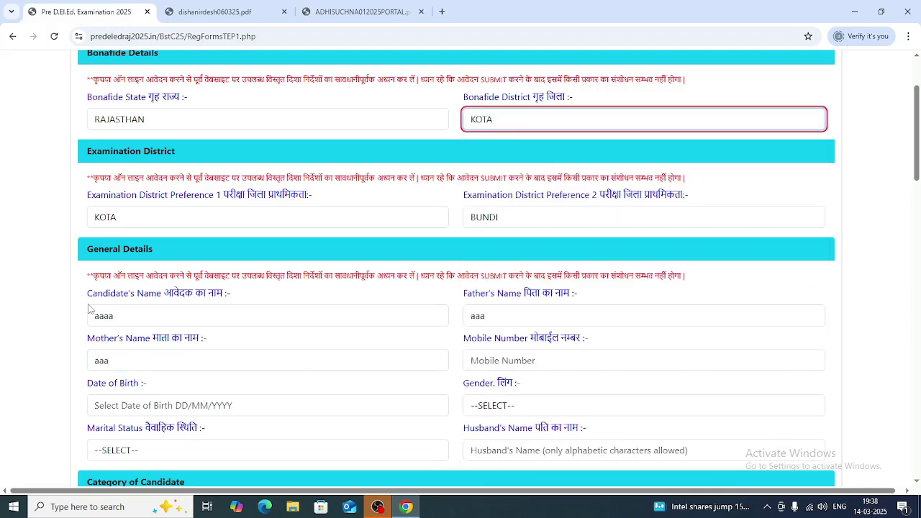
click(501, 362)
text(9999999999)
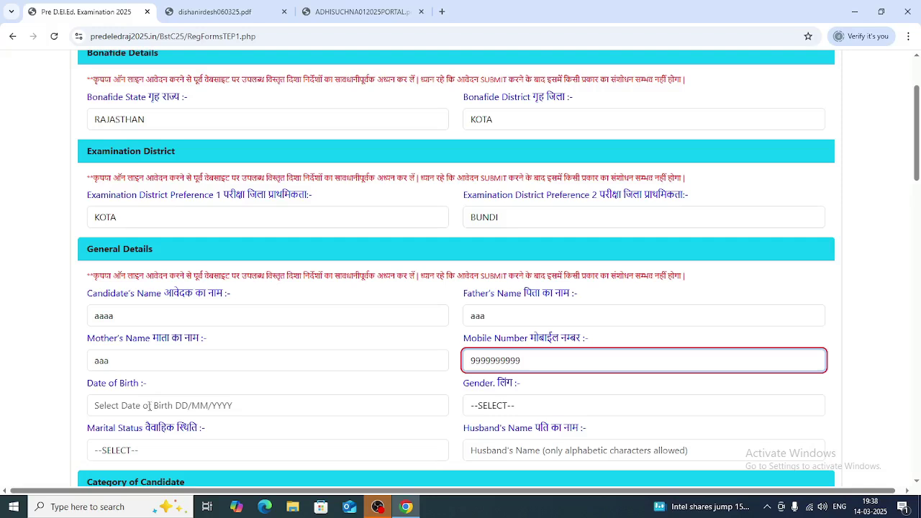
- Set date of birth to 01-10-2015 and gender to Male
click(271, 404)
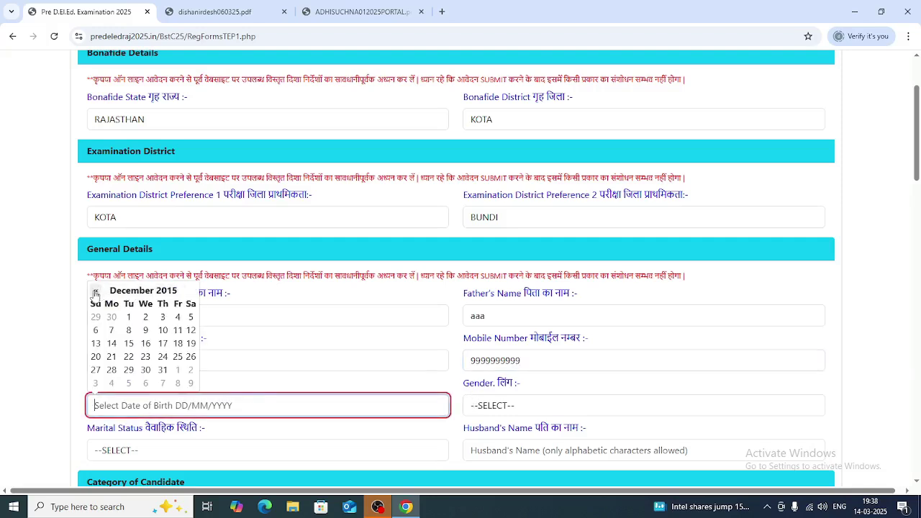
click(96, 294)
click(164, 316)
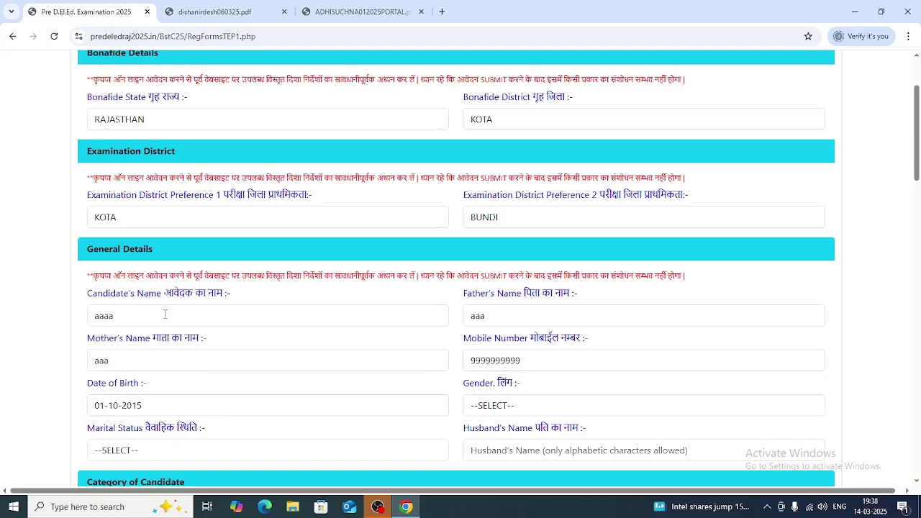
click(502, 405)
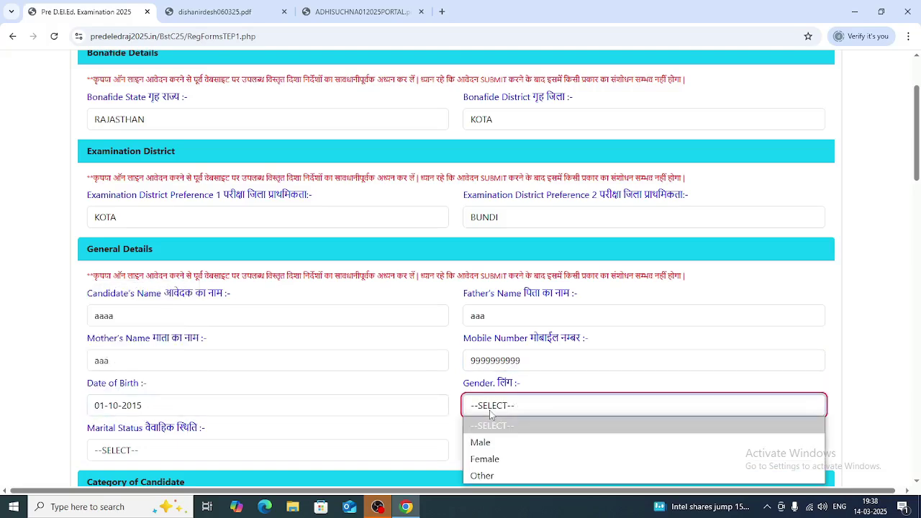
click(493, 444)
- Set Marital Status to Married, correcting the initial Unmarried choice
click(177, 453)
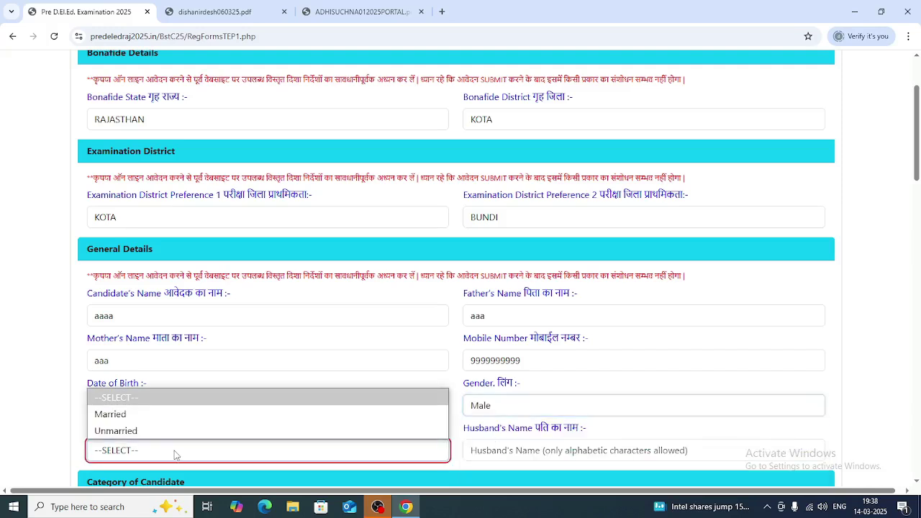
click(120, 430)
scroll(223, 310, down, 2)
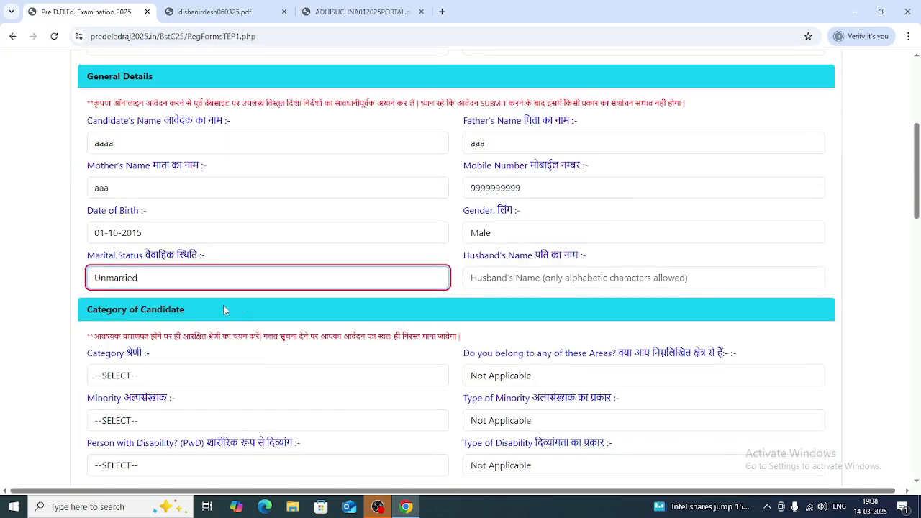
click(558, 277)
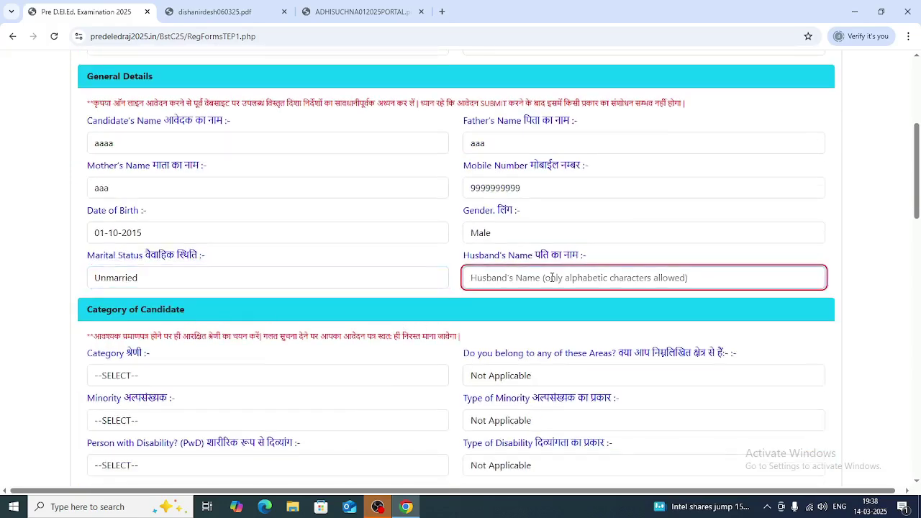
click(200, 276)
click(119, 312)
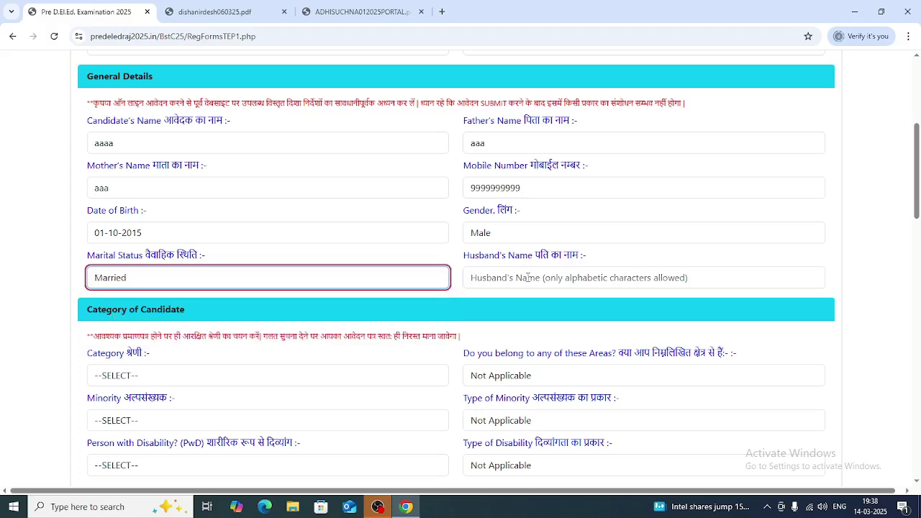
click(528, 277)
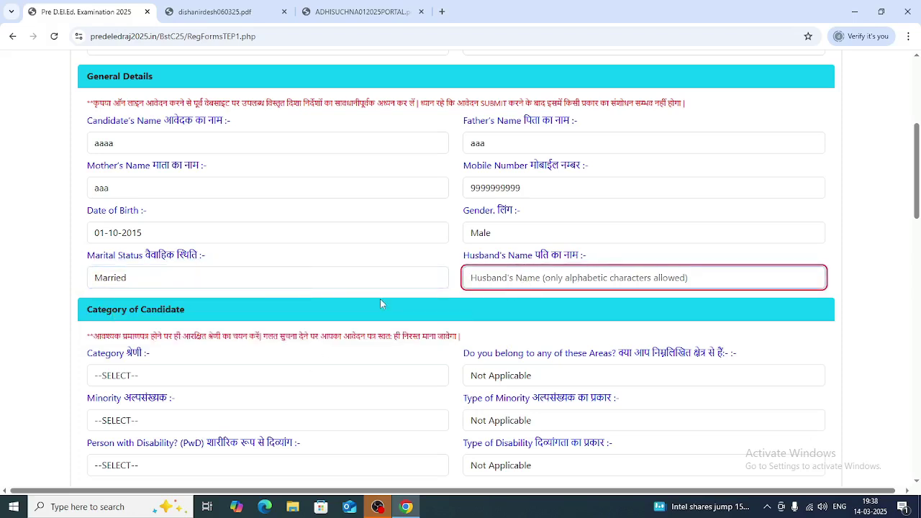
- Set category General, not a minority, not disabled, with special areas and types Not Applicable
scroll(375, 322, down, 3)
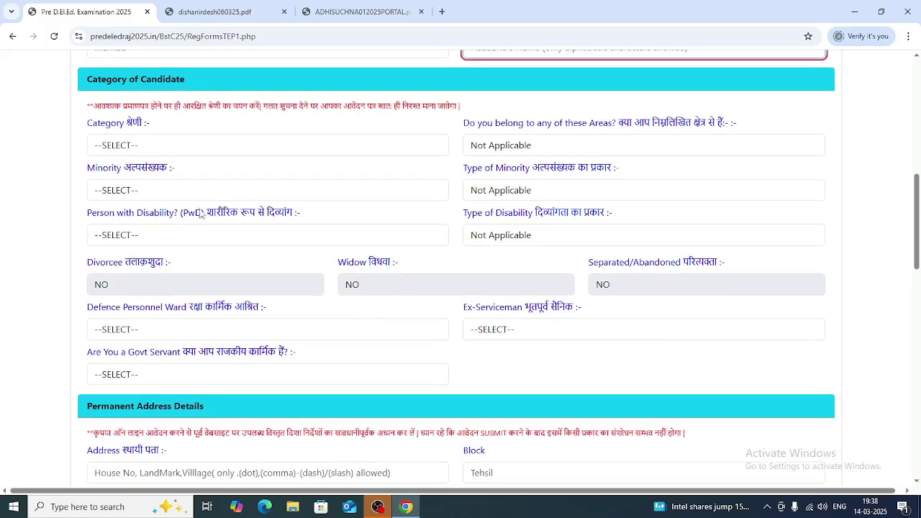
click(165, 143)
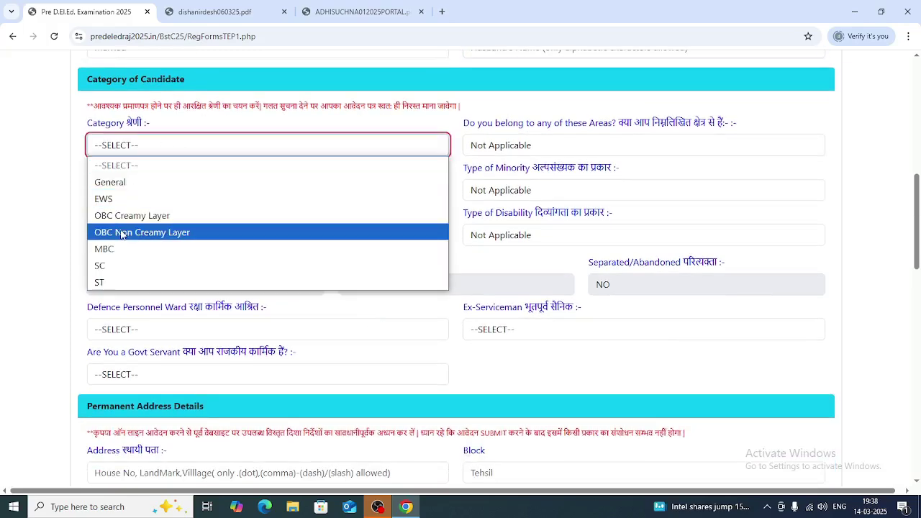
click(127, 185)
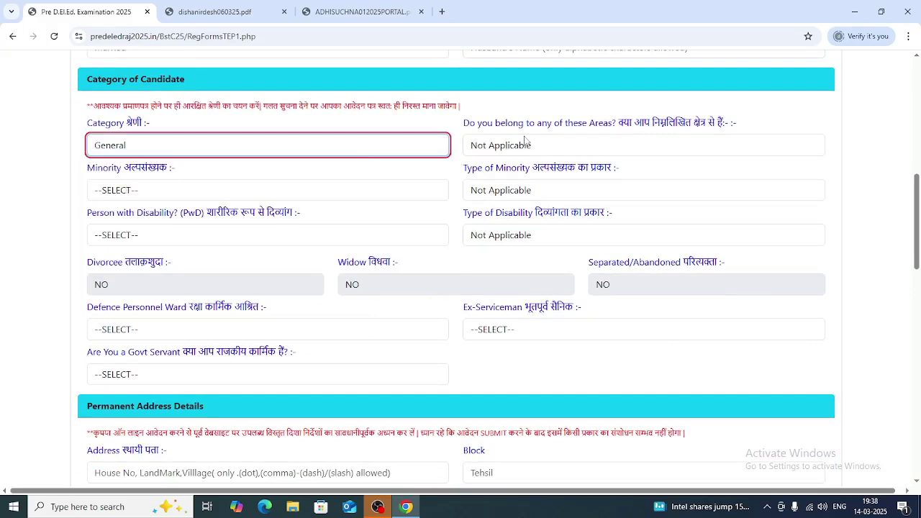
click(594, 146)
click(594, 147)
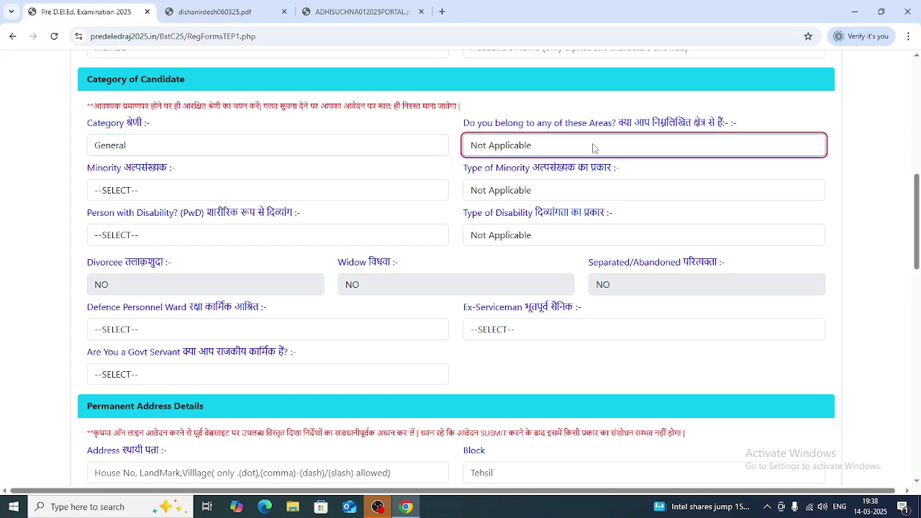
click(181, 190)
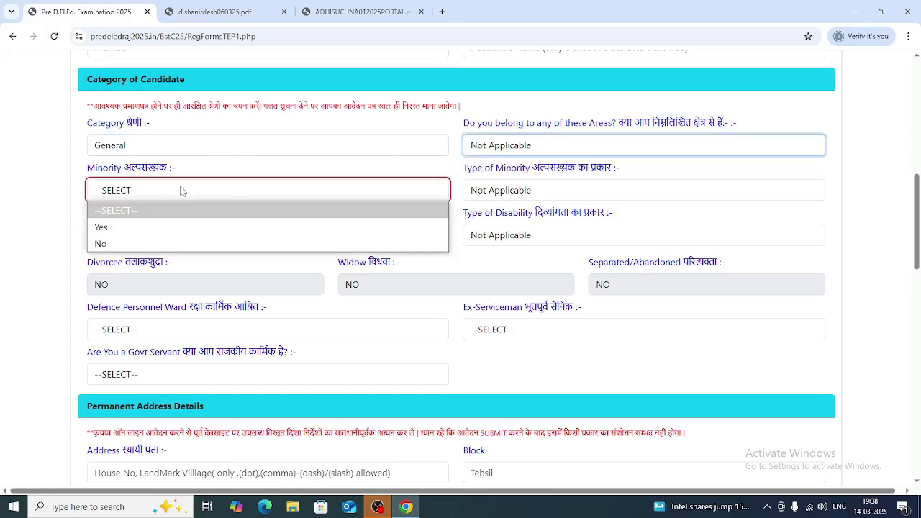
click(123, 242)
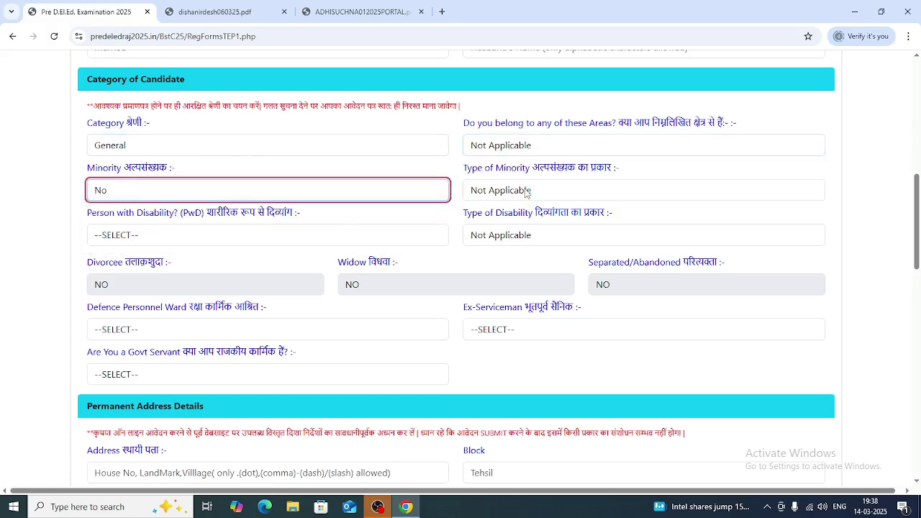
click(527, 193)
click(504, 210)
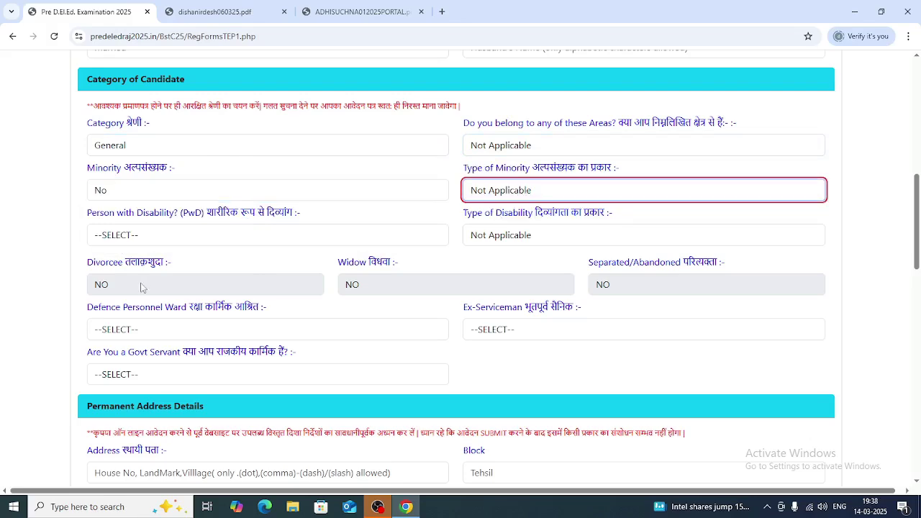
click(202, 232)
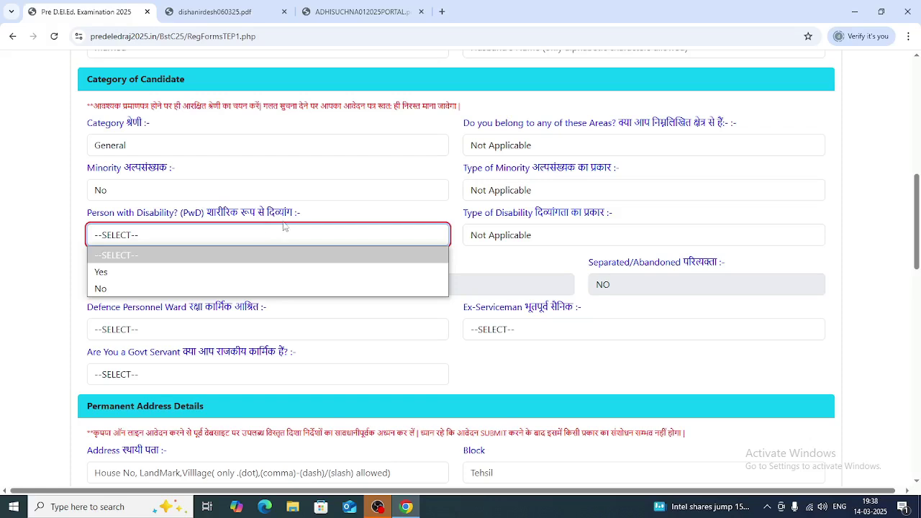
click(145, 289)
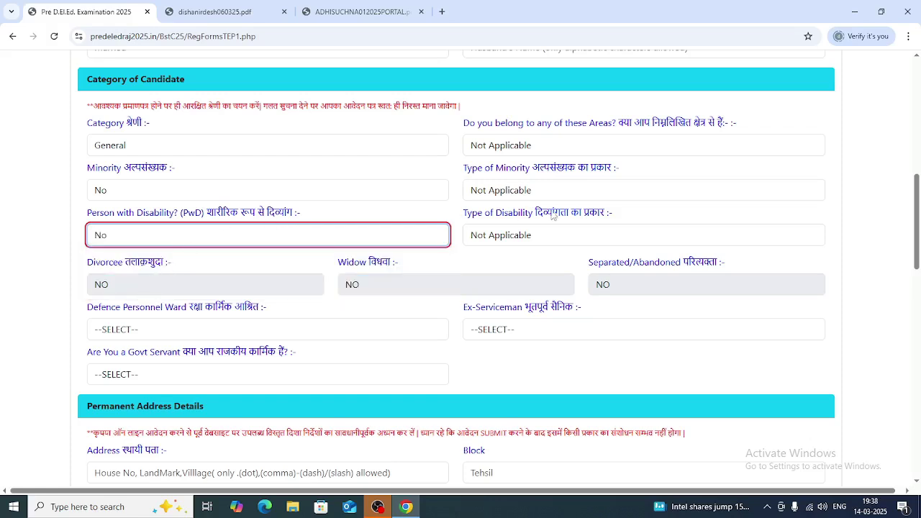
click(566, 236)
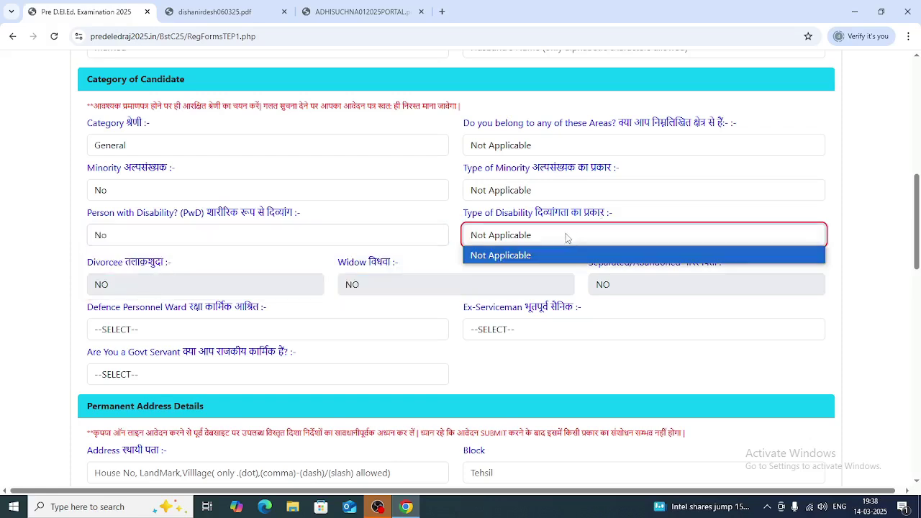
click(566, 237)
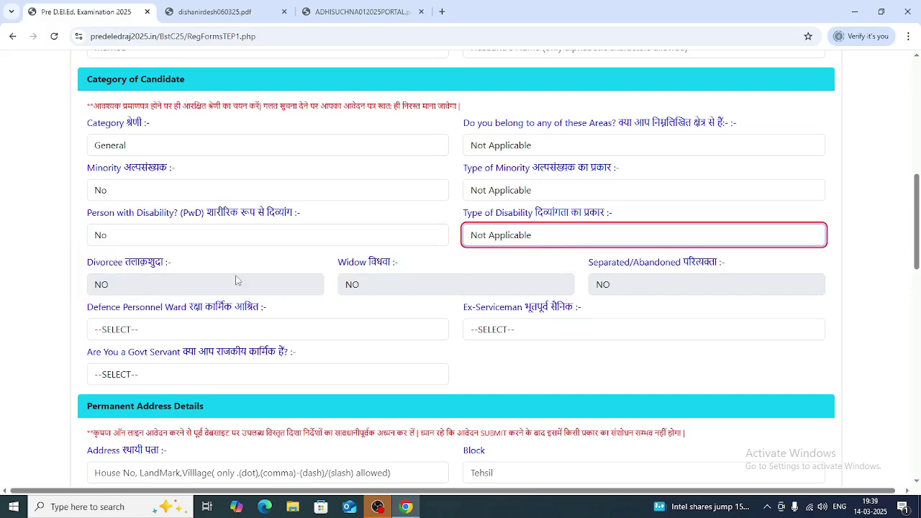
- Answer NO for Defence Personnel Ward, Ex-Serviceman and Govt Servant
scroll(286, 277, up, 1)
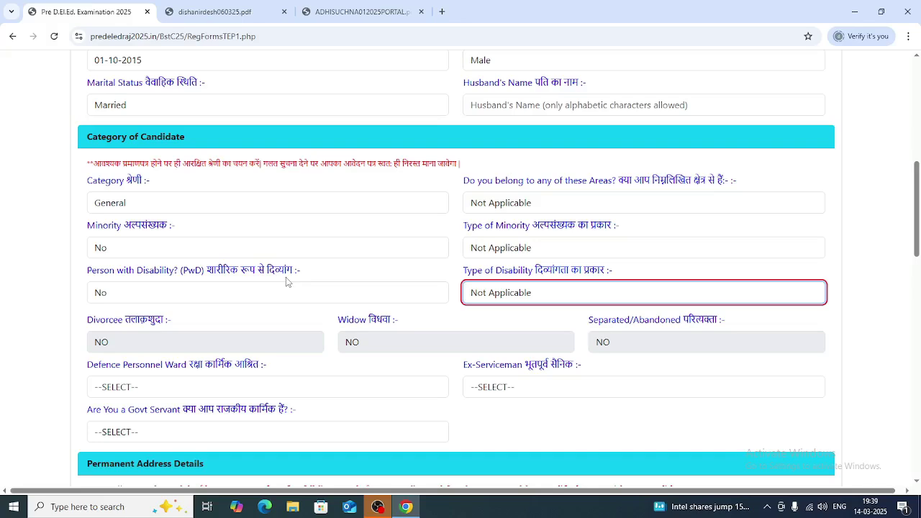
scroll(314, 298, down, 2)
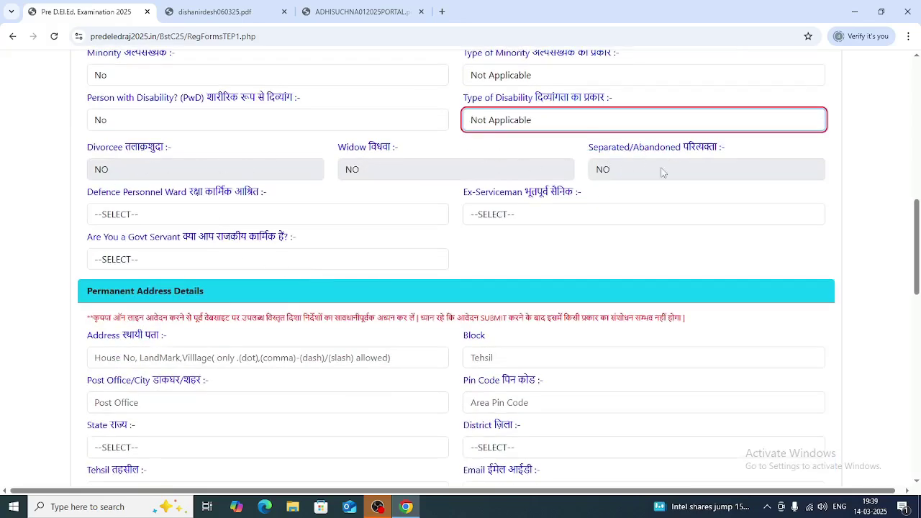
click(223, 215)
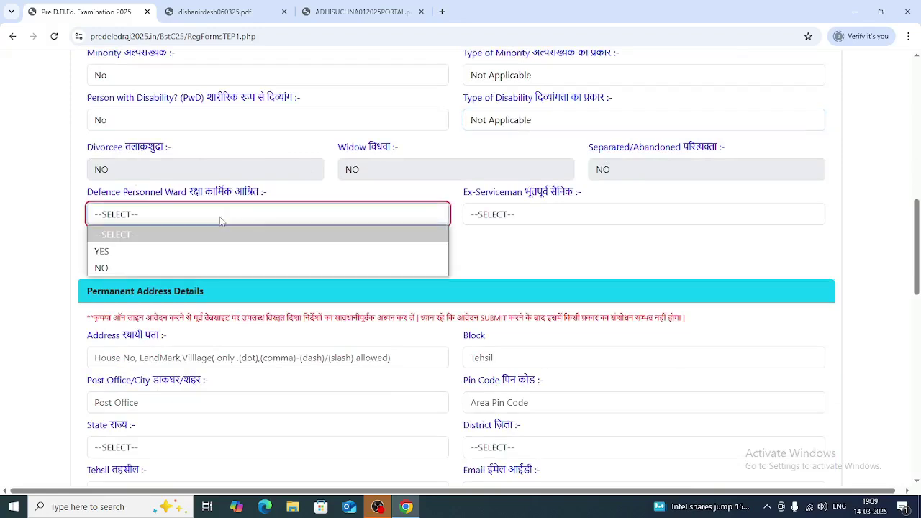
click(140, 266)
click(553, 211)
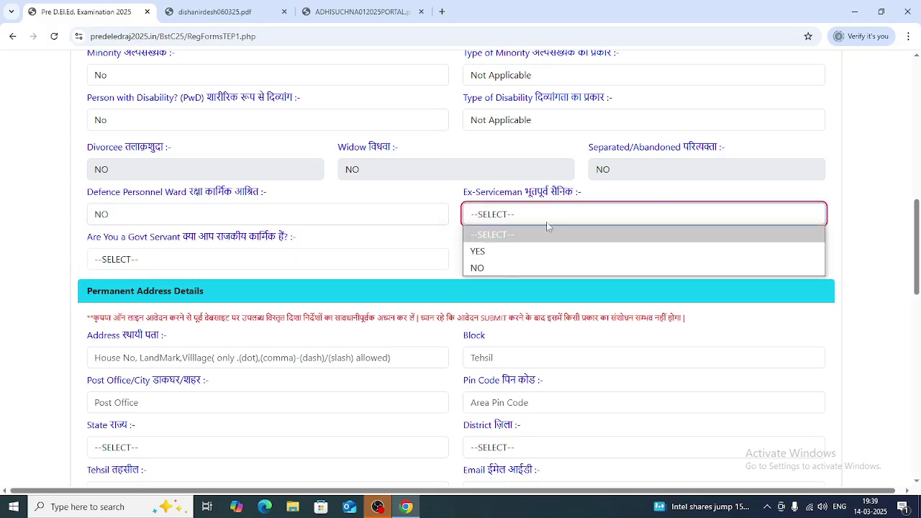
click(496, 268)
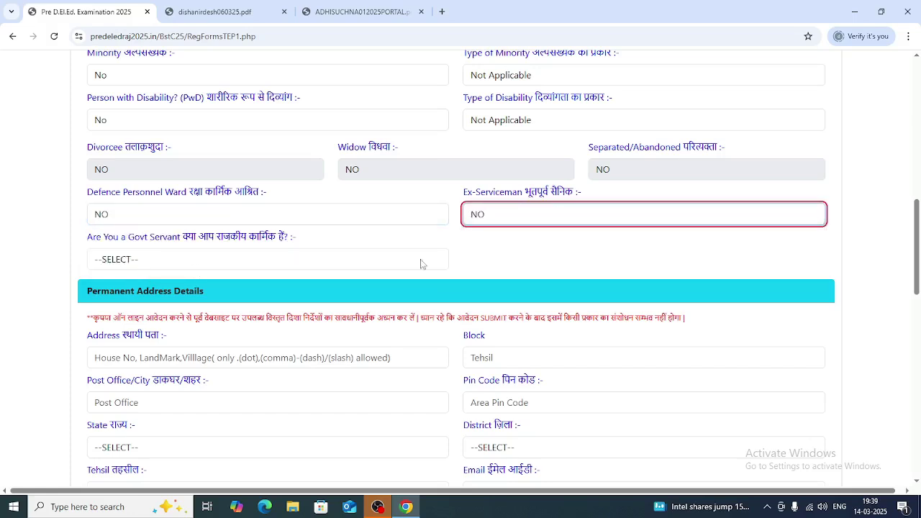
click(193, 261)
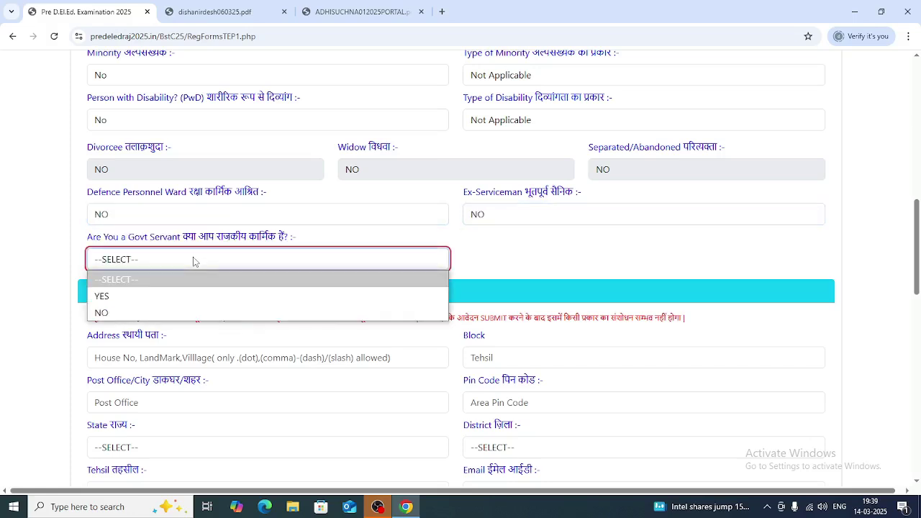
click(144, 312)
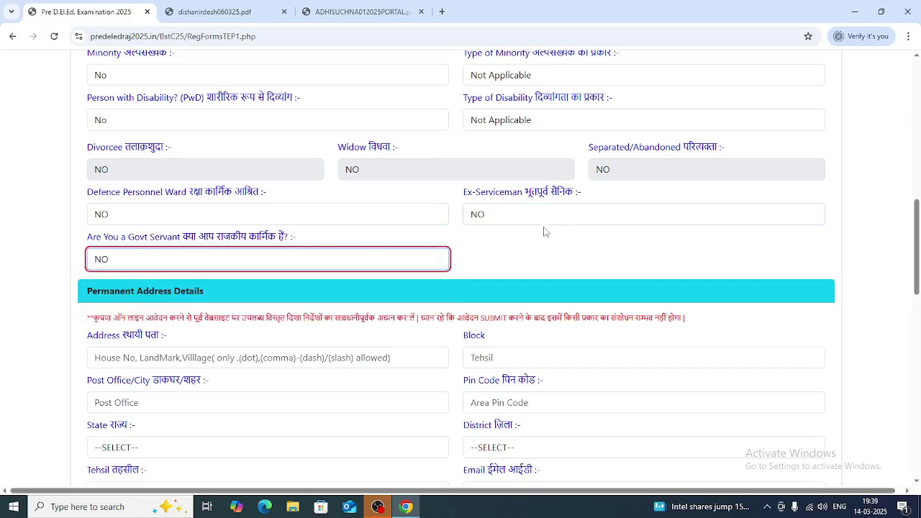
- Enter the permanent address line, block, post office and pin code
scroll(542, 232, down, 4)
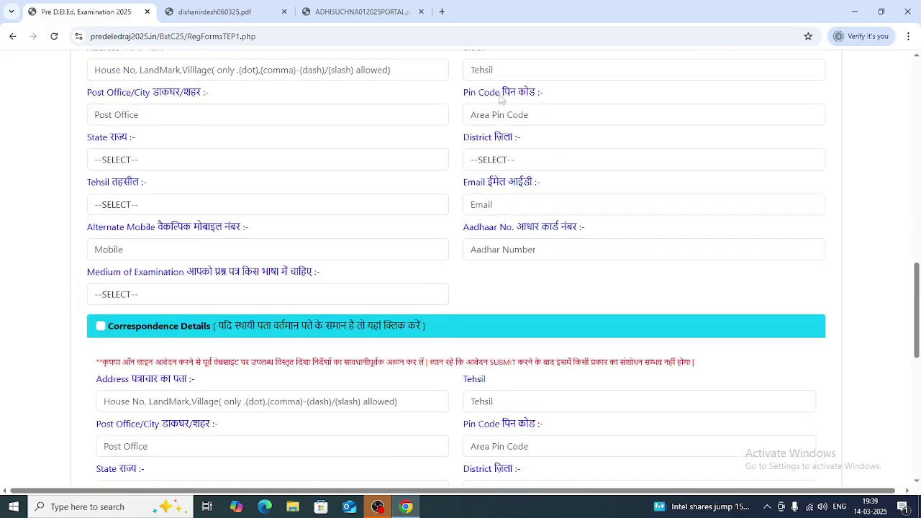
scroll(471, 109, up, 1)
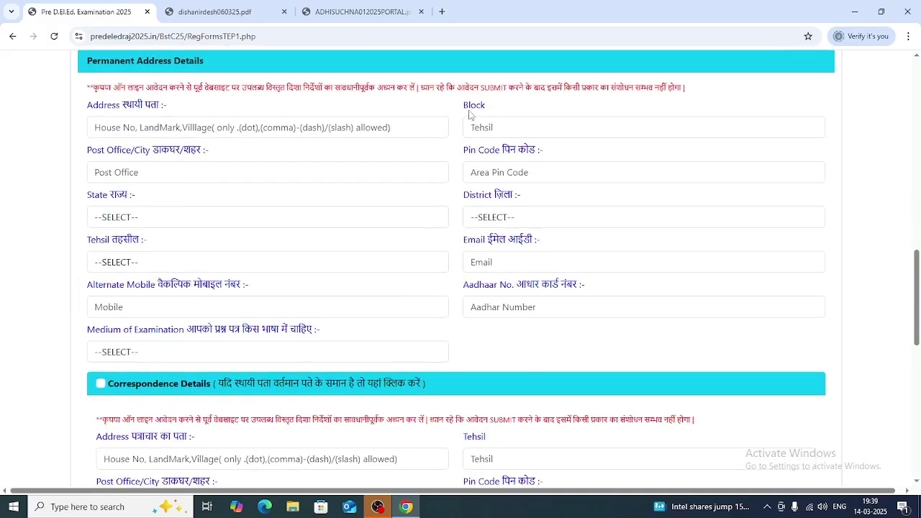
click(161, 129)
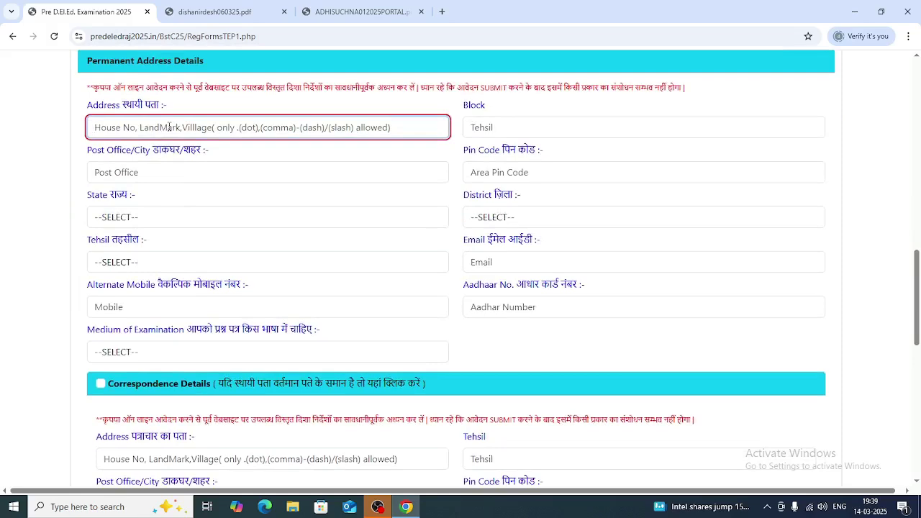
text(77777777)
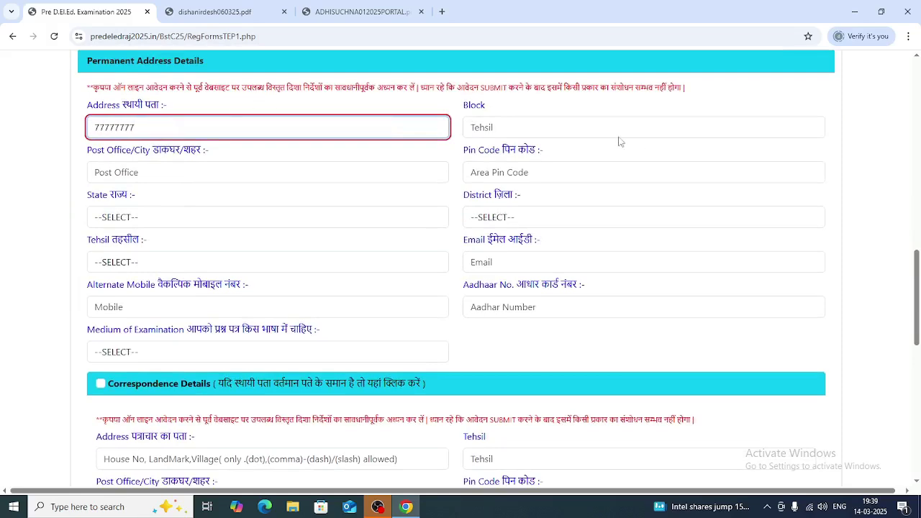
click(529, 125)
text(aaa)
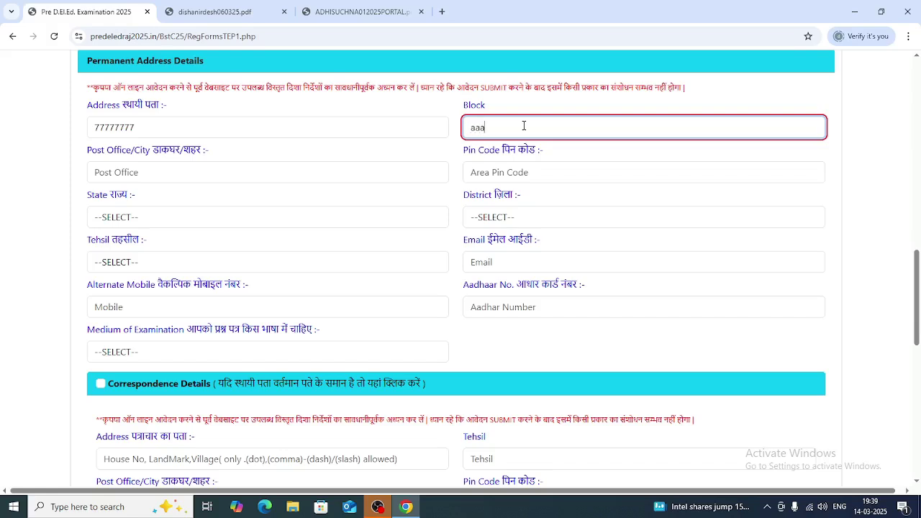
text(a)
click(185, 172)
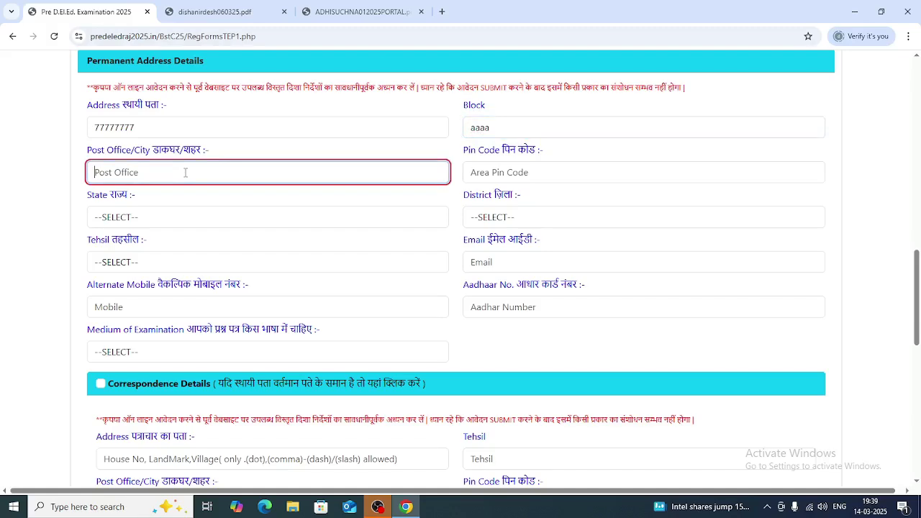
text(sssss)
click(490, 167)
text(322222)
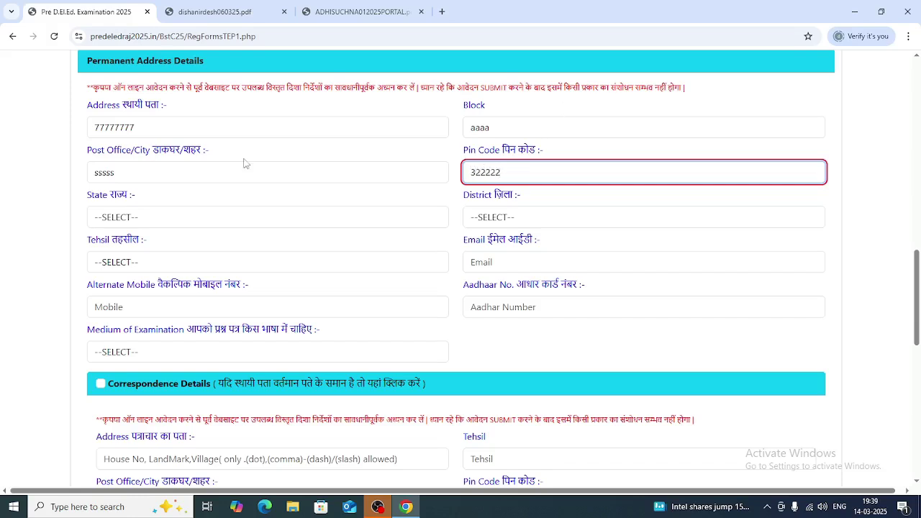
- Set the permanent address State RAJASTHAN, District KOTA and Tehsil LADPURA
click(150, 215)
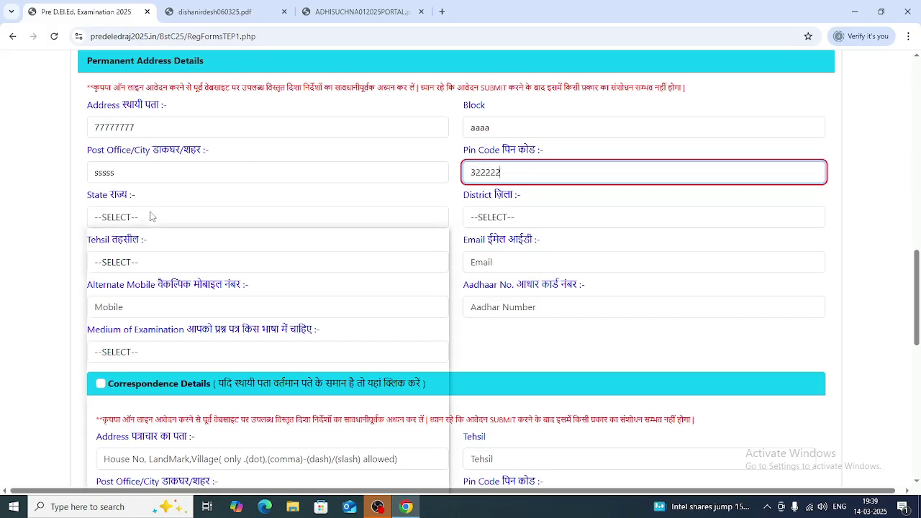
scroll(140, 356, down, 5)
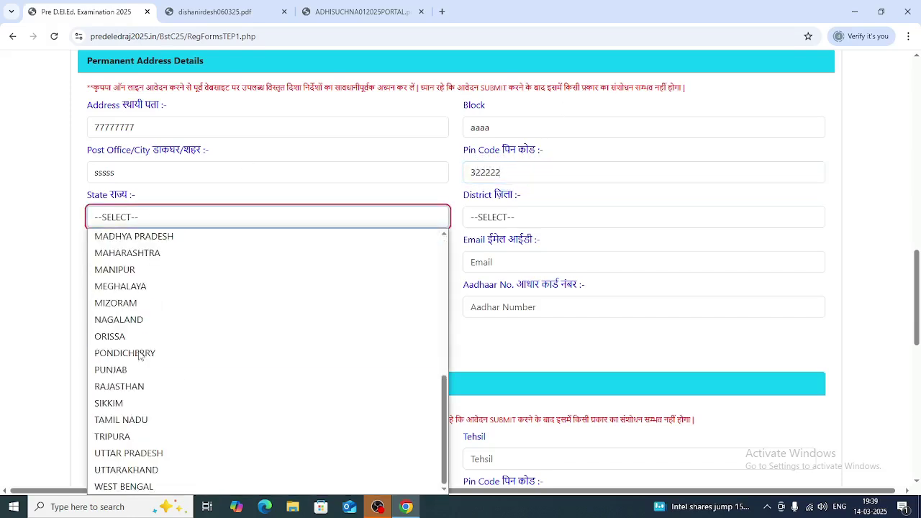
click(131, 387)
click(583, 215)
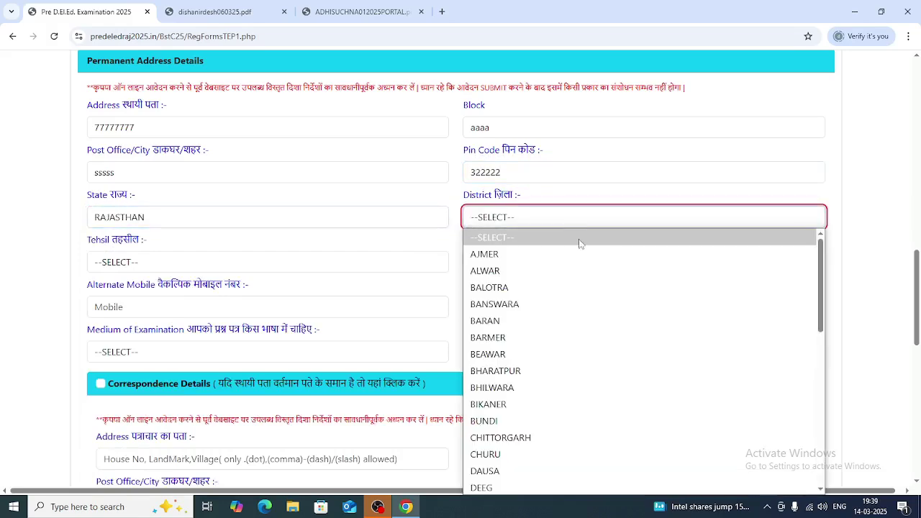
scroll(530, 386, down, 3)
scroll(510, 374, down, 3)
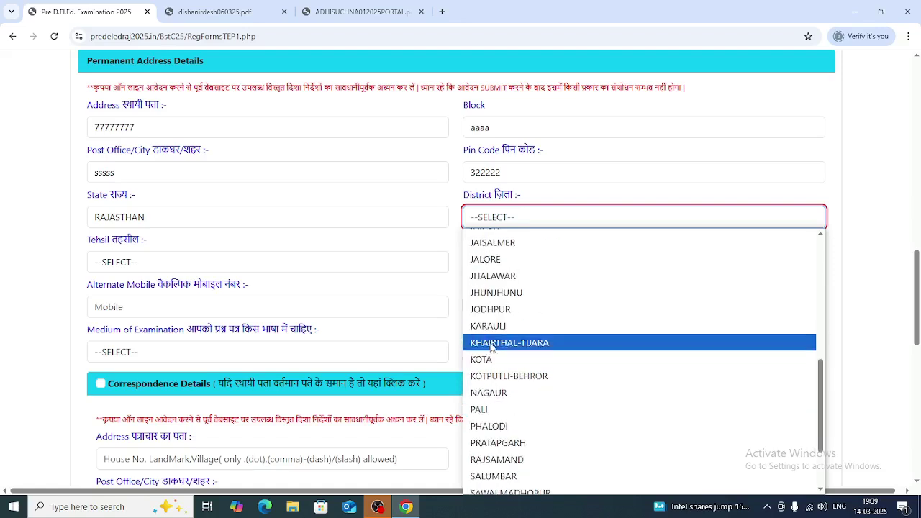
click(483, 357)
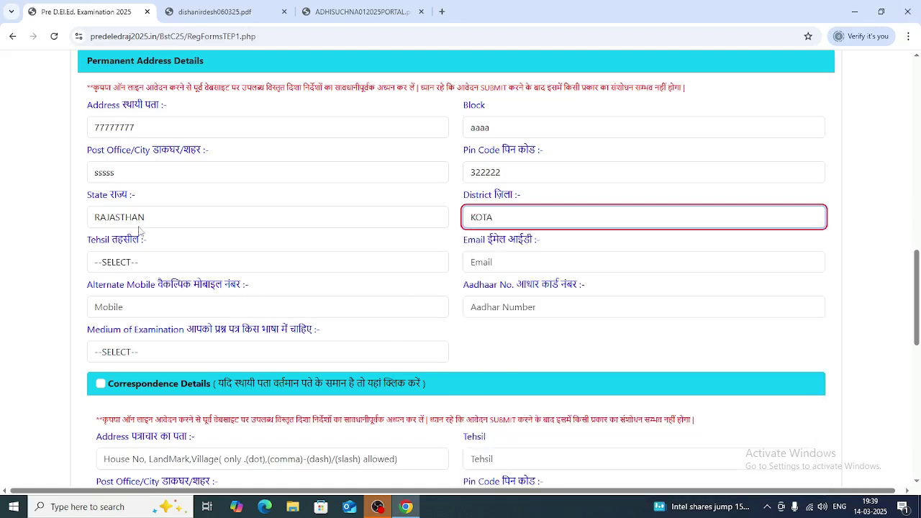
click(115, 261)
click(104, 353)
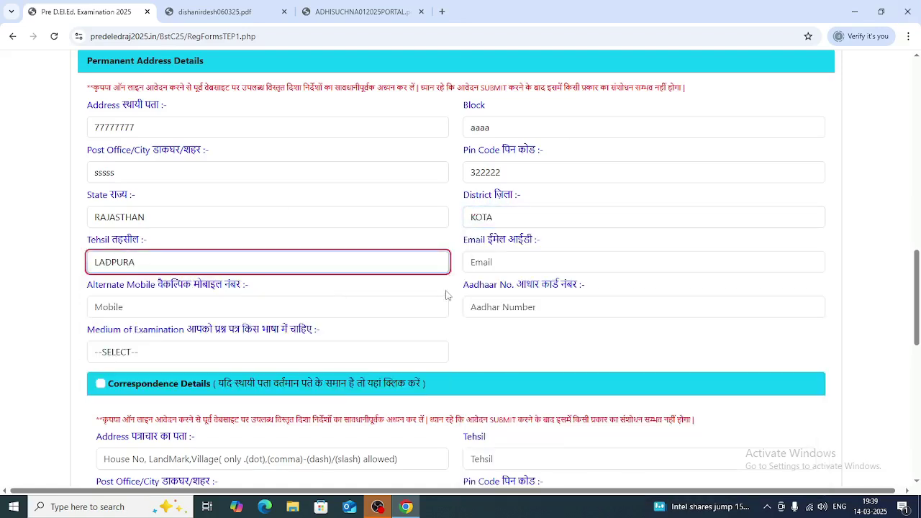
click(501, 264)
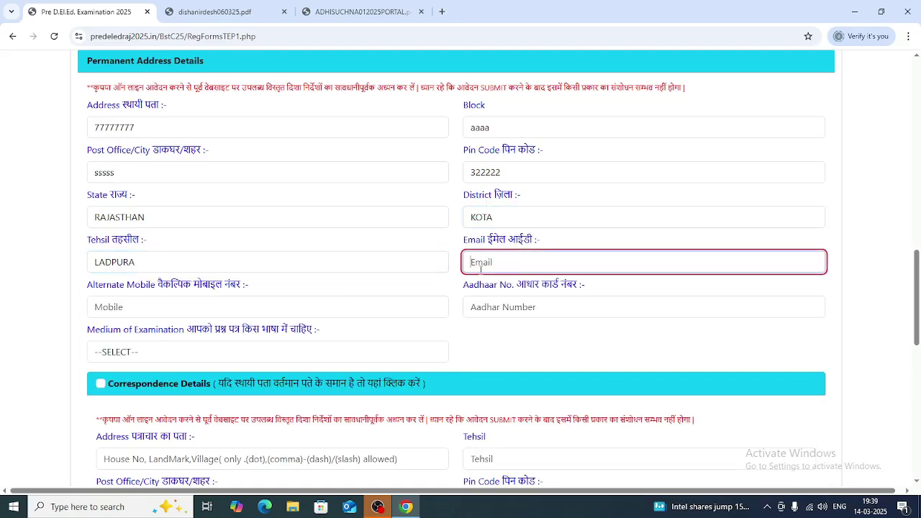
- Enter the candidate's e-mail, alternate mobile number and Aadhaar number
text(aaaaaaaaaa@gmail.com)
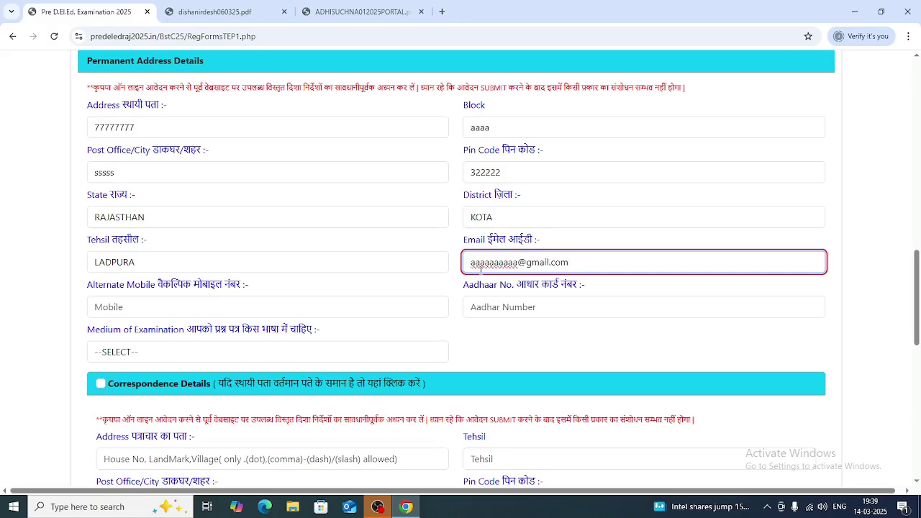
key(Tab)
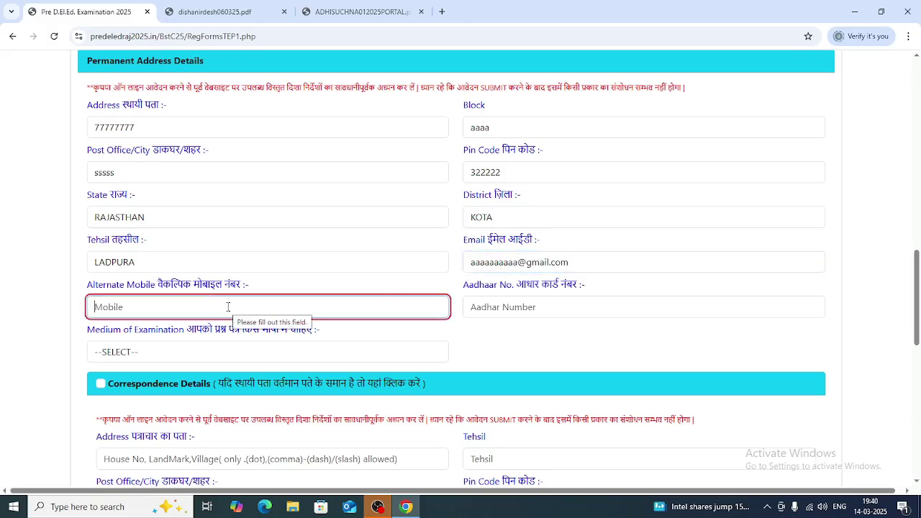
text(9999999999)
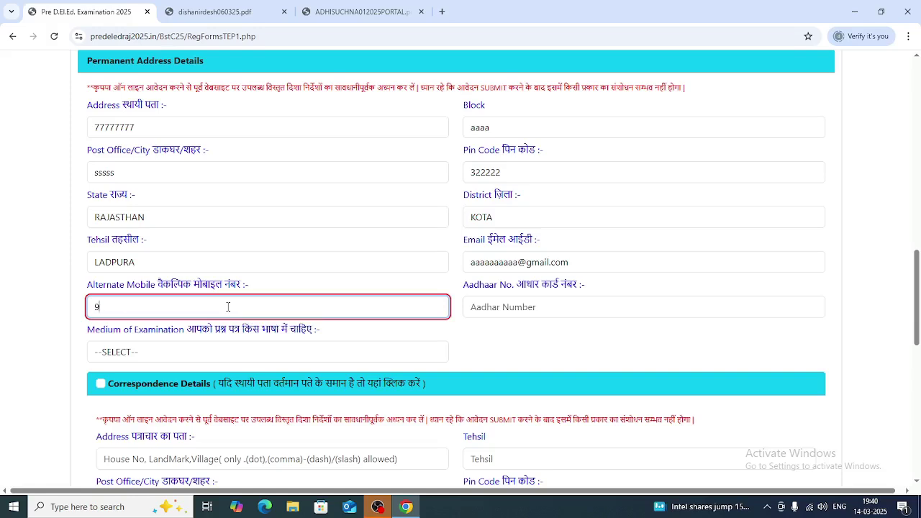
click(528, 303)
text(262222222222)
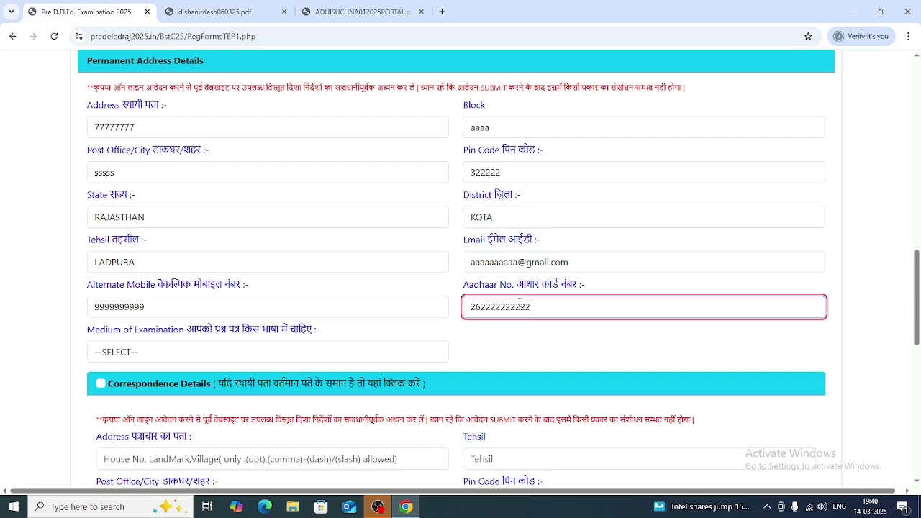
- Choose Hindi as exam medium and copy the permanent address to correspondence details
key(Tab)
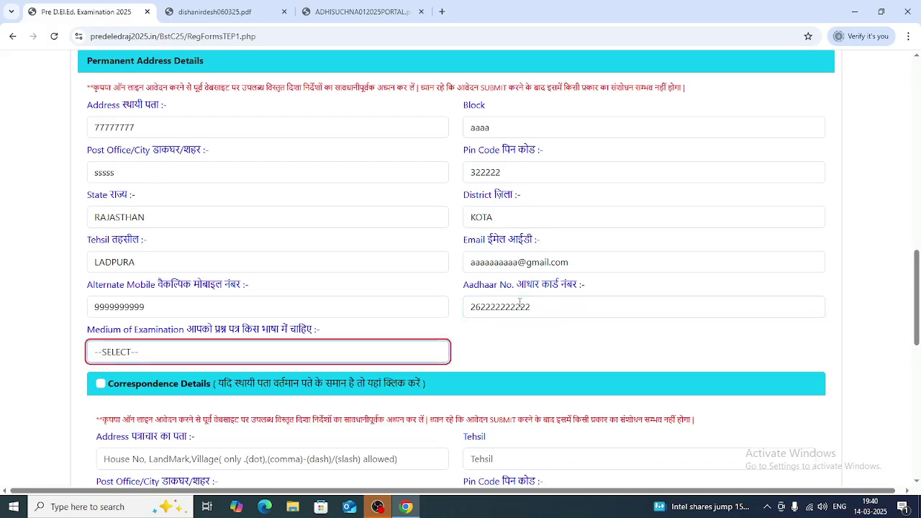
click(214, 353)
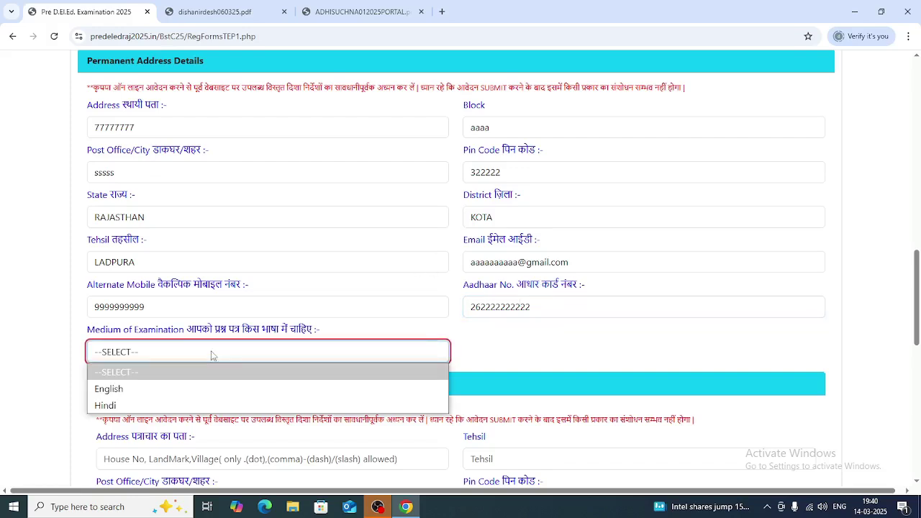
click(113, 405)
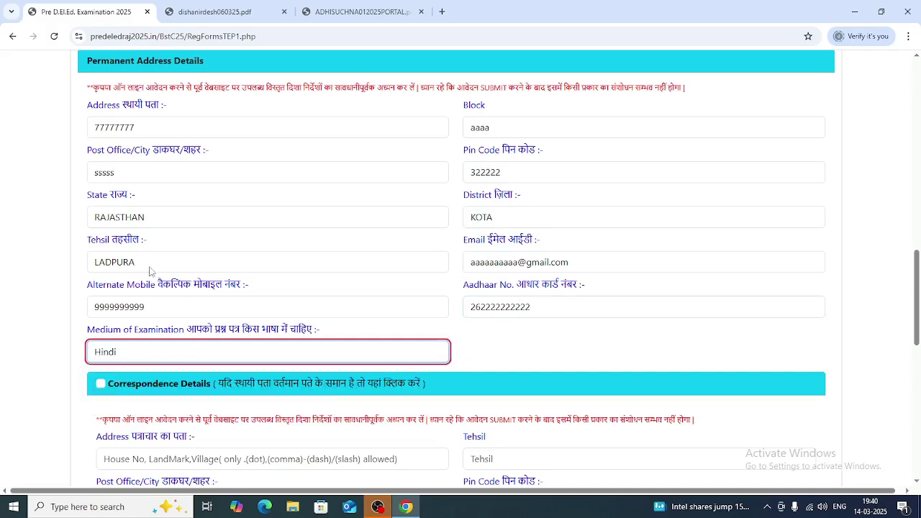
click(101, 385)
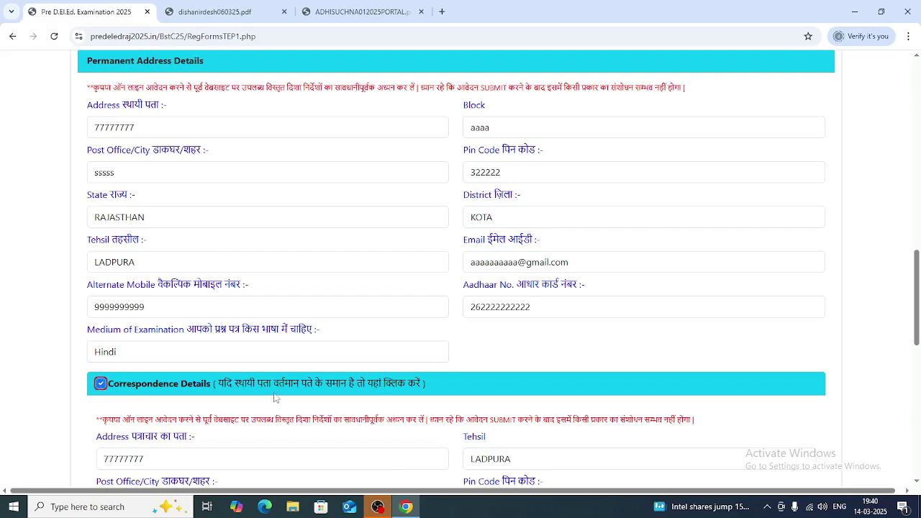
scroll(274, 397, down, 5)
scroll(272, 400, down, 3)
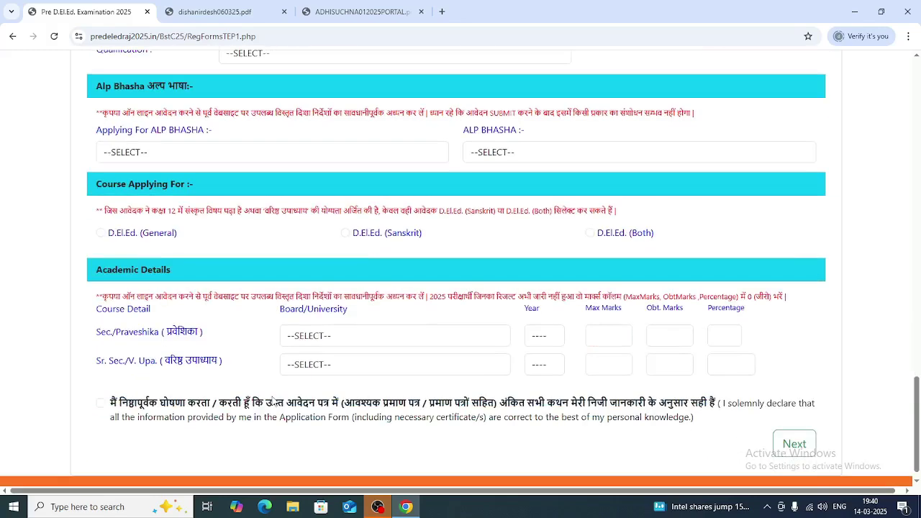
- Set Applying For ALP BHASHA to NO after first choosing YES
click(159, 152)
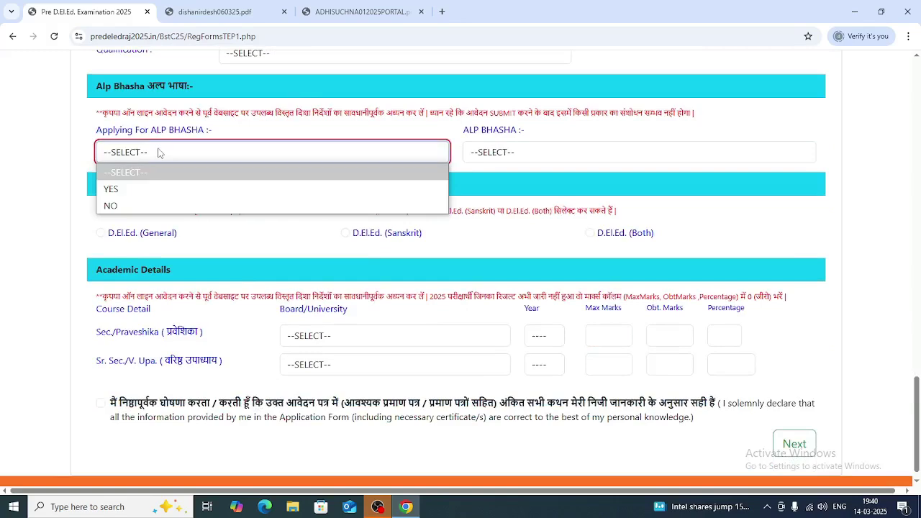
click(111, 190)
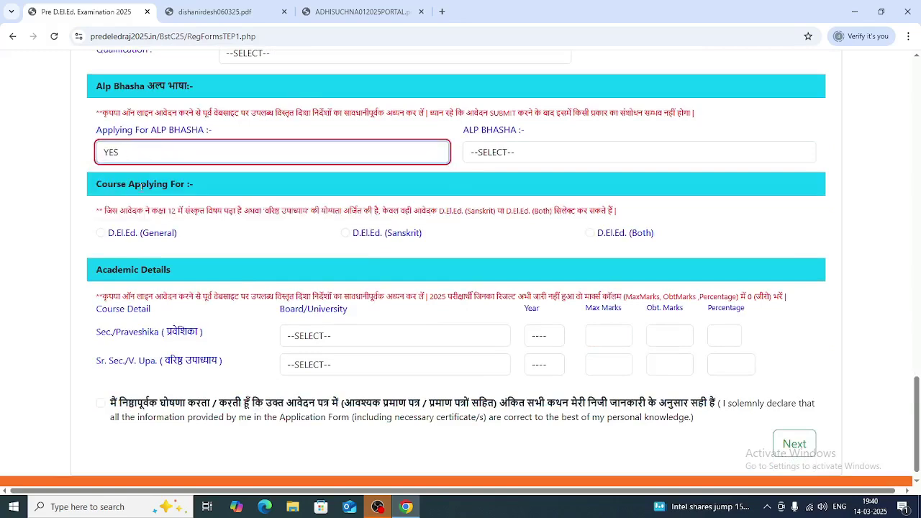
click(471, 153)
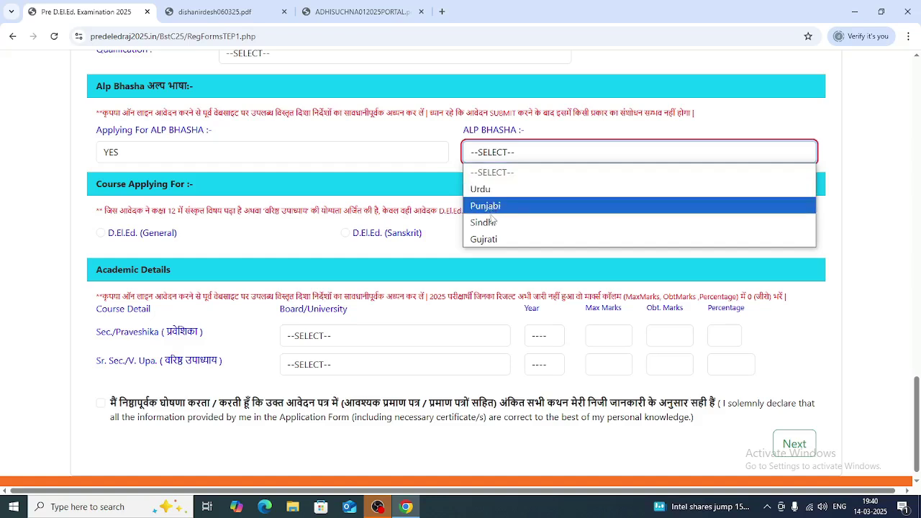
click(197, 154)
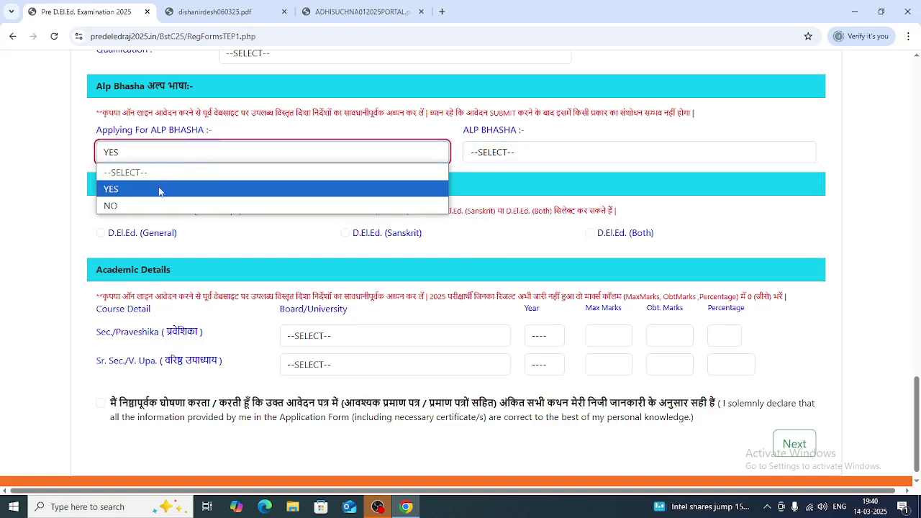
click(143, 207)
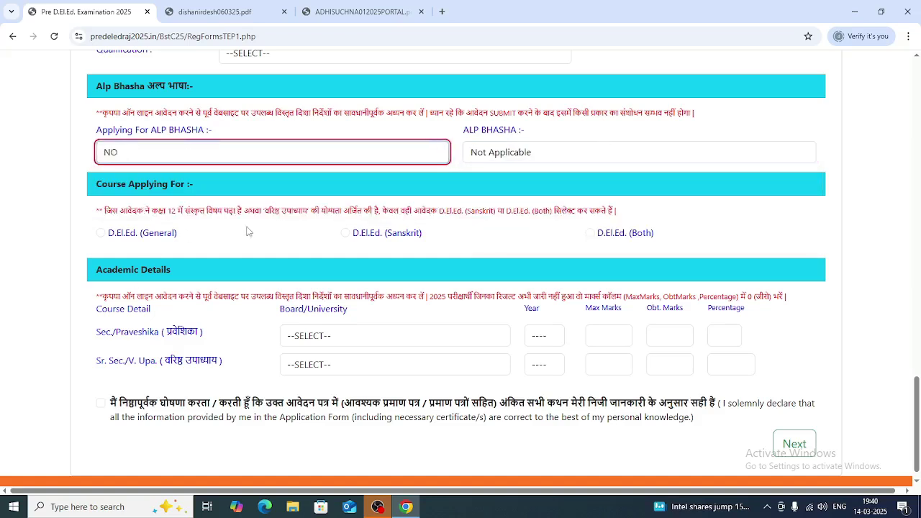
scroll(389, 230, up, 1)
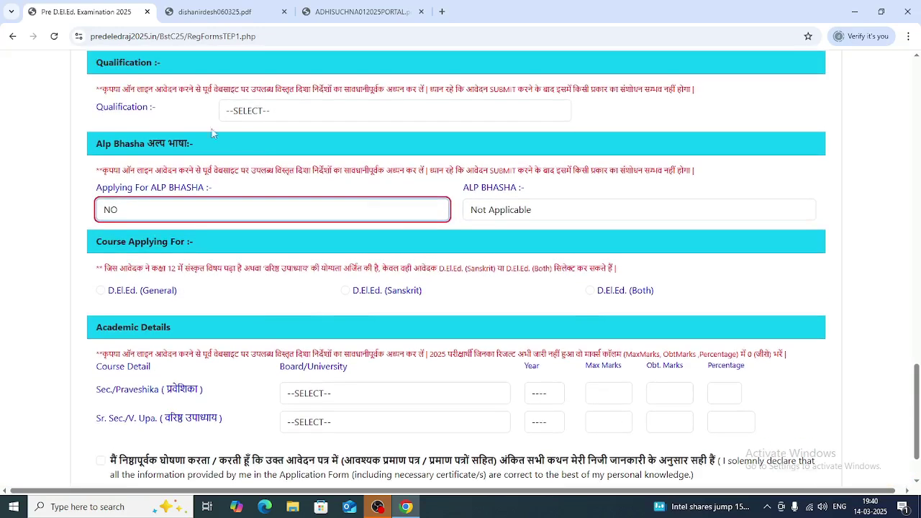
- Set Qualification to Varishth Upadhyay and choose the D.El.Ed. (Both) course
click(297, 114)
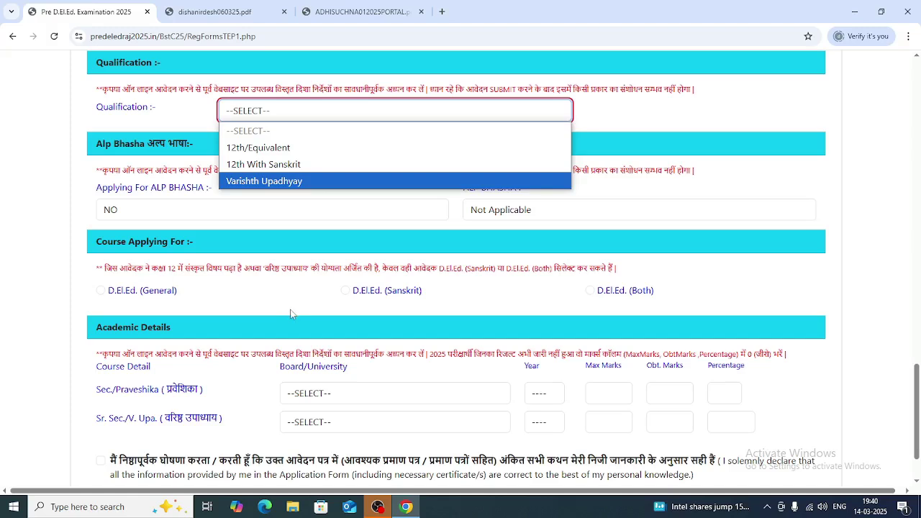
click(265, 149)
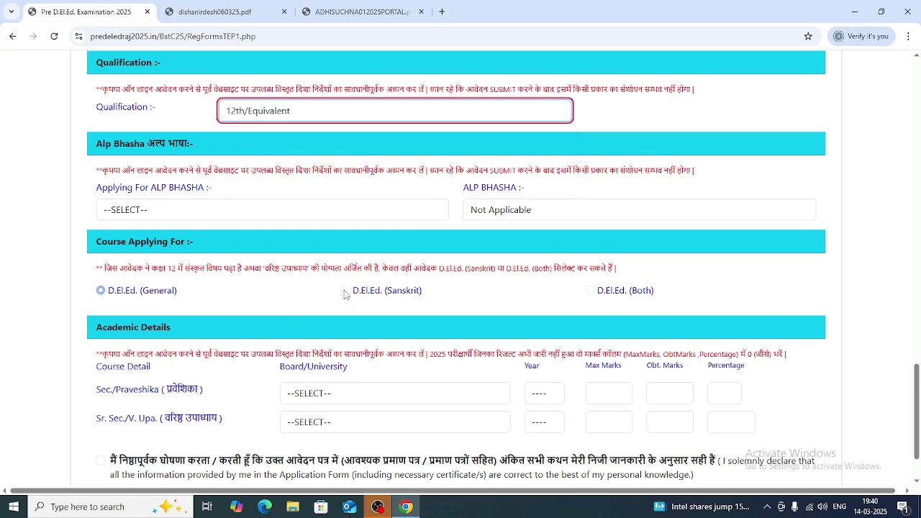
click(243, 116)
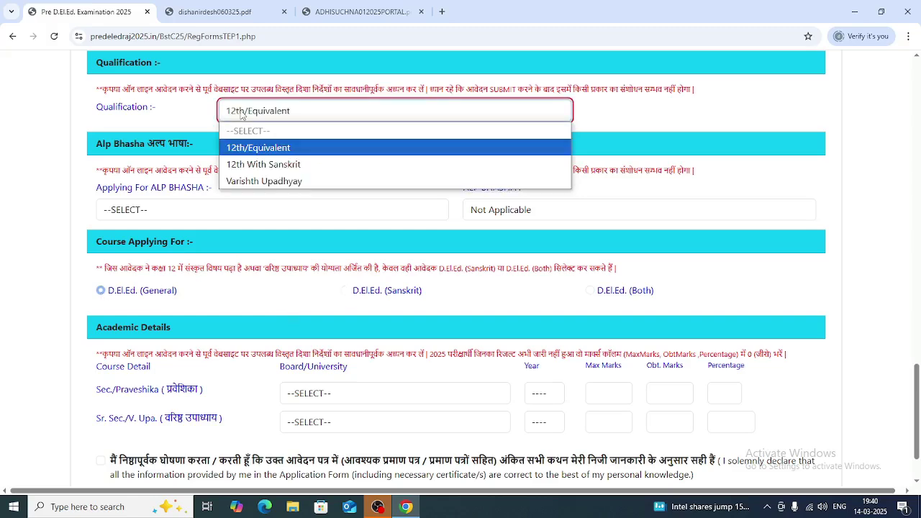
click(253, 165)
click(345, 291)
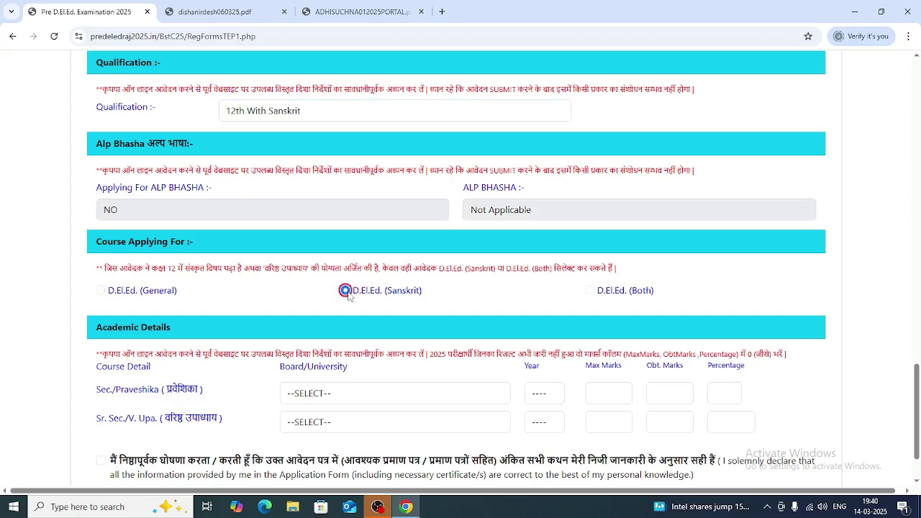
click(589, 290)
click(333, 119)
click(279, 180)
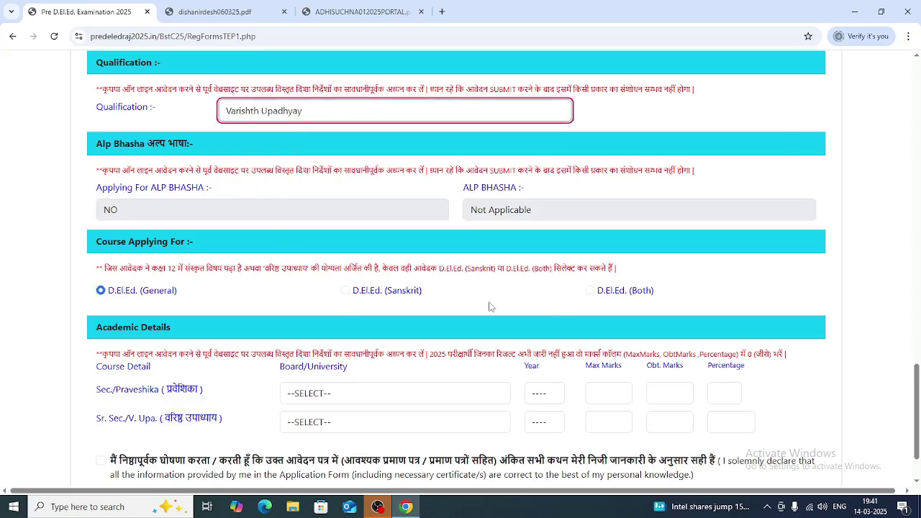
click(345, 290)
click(589, 290)
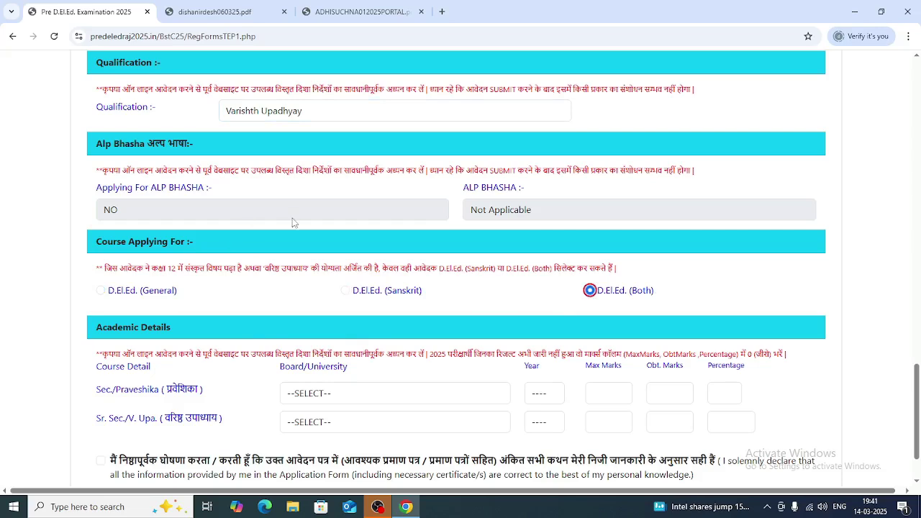
scroll(258, 278, down, 1)
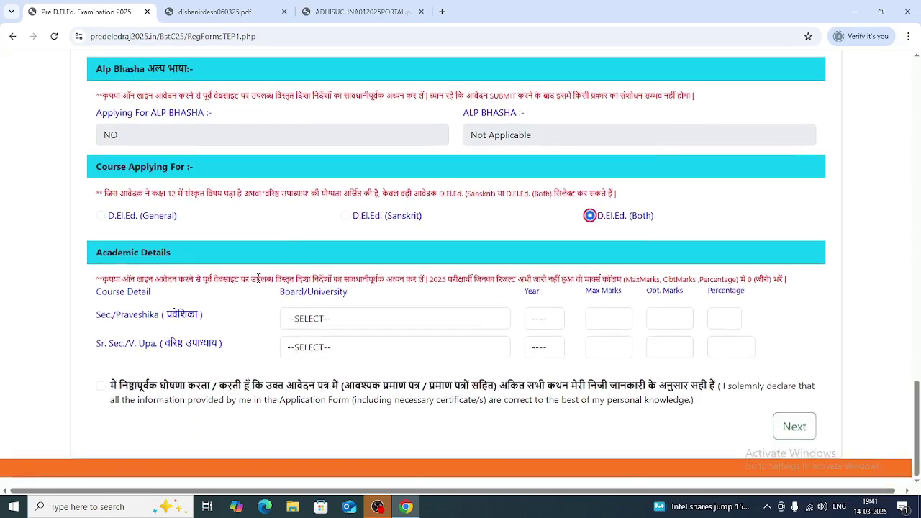
- Fill Secondary: Board of Secondary Education Rajasthan, year 2018, 500 of 600 marks (83.33%)
click(339, 324)
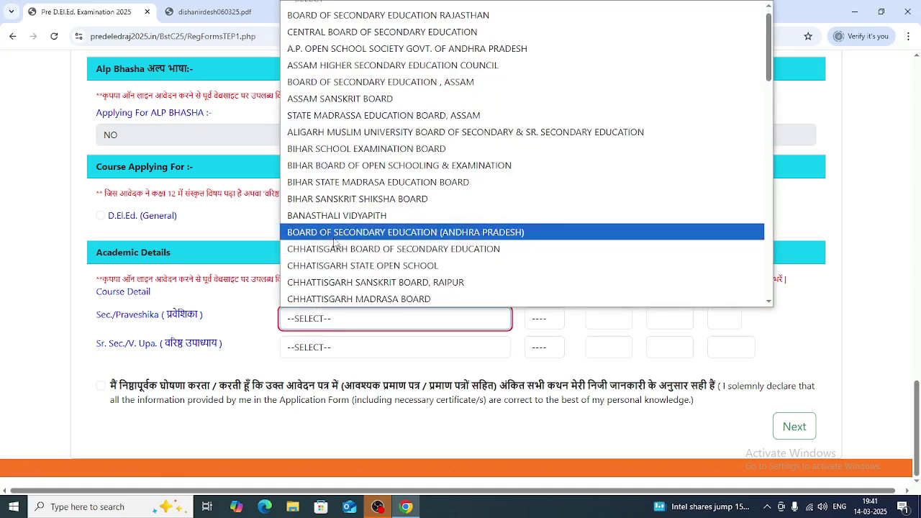
scroll(395, 28, up, 1)
click(393, 26)
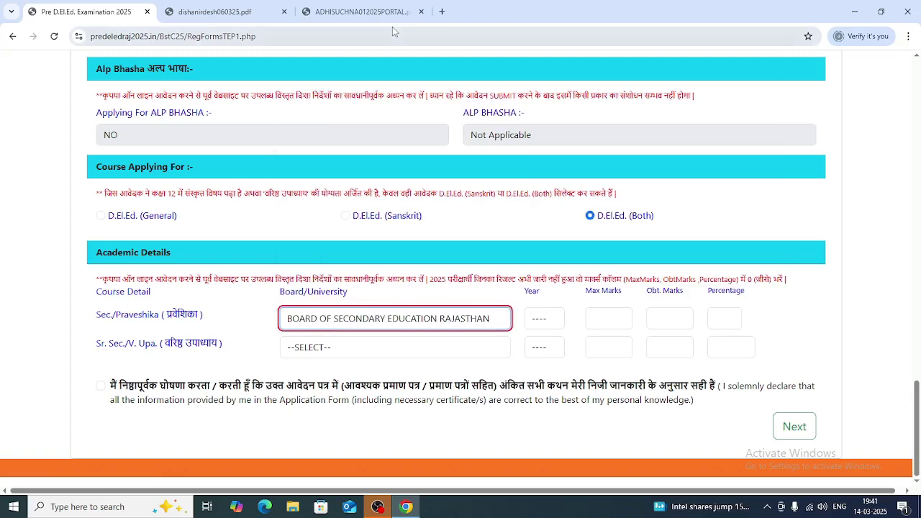
click(551, 320)
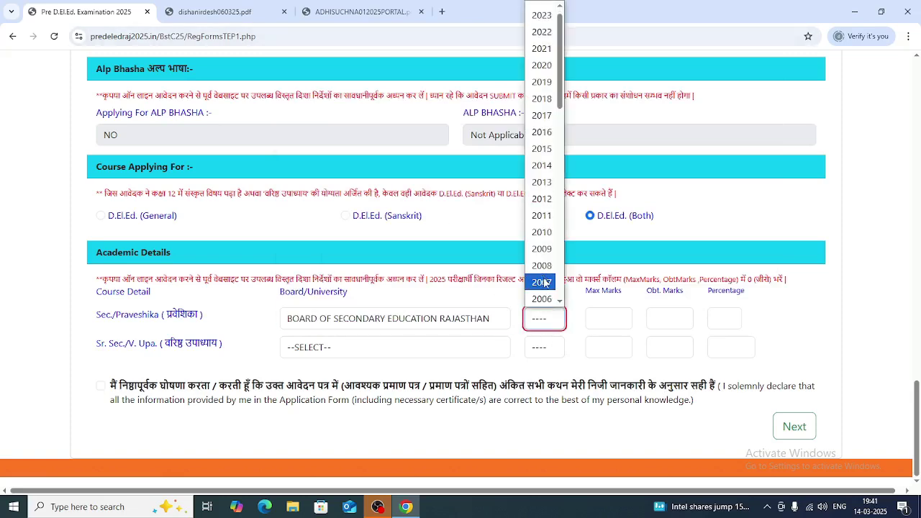
scroll(548, 280, down, 3)
scroll(545, 237, up, 3)
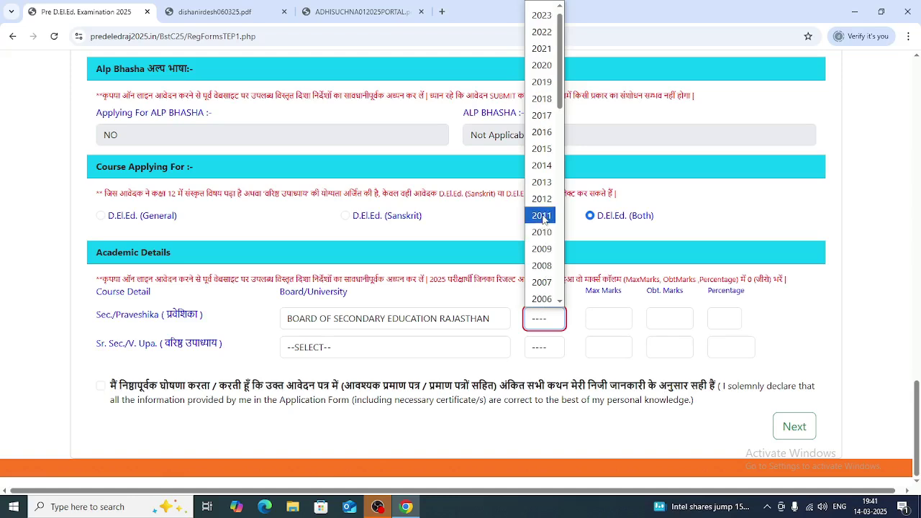
click(542, 199)
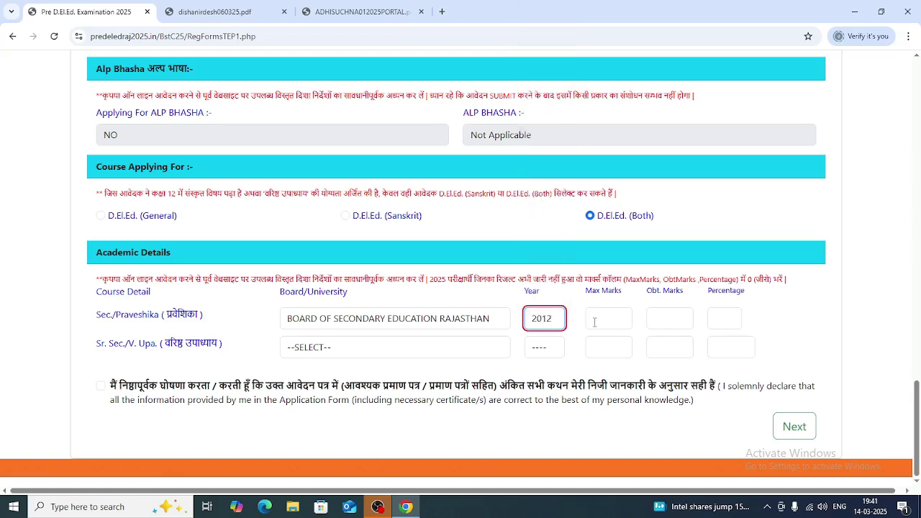
click(544, 318)
scroll(554, 231, down, 3)
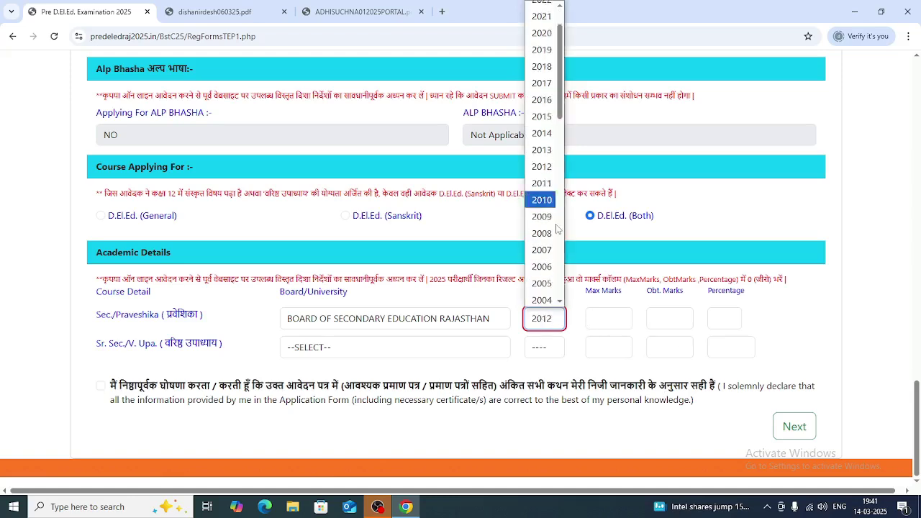
scroll(556, 229, up, 3)
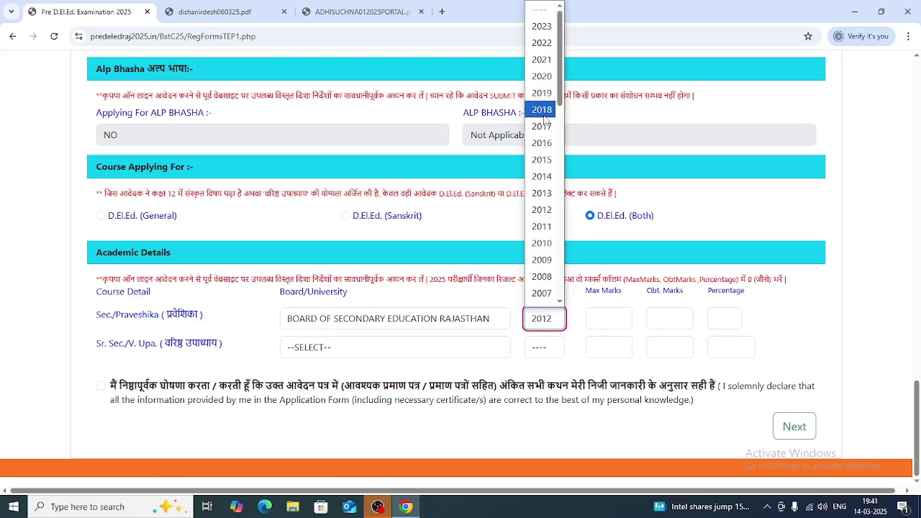
click(546, 138)
click(609, 319)
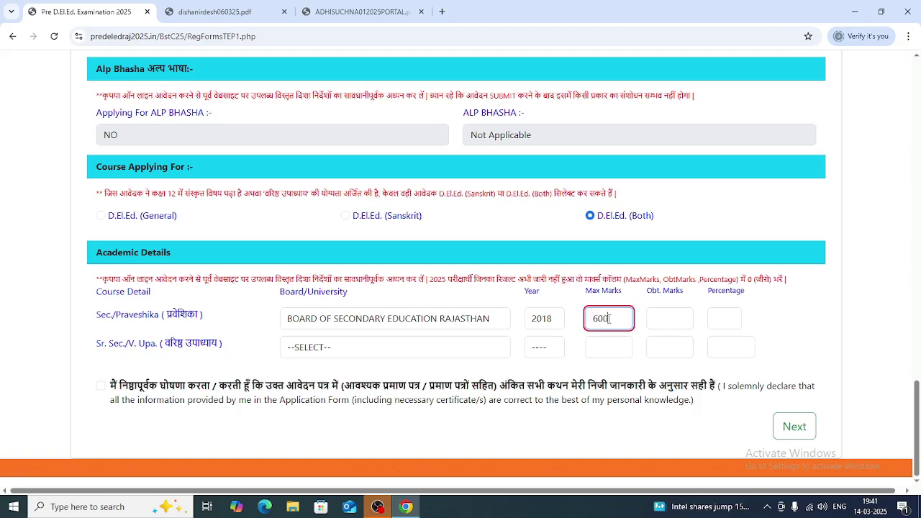
key(Tab)
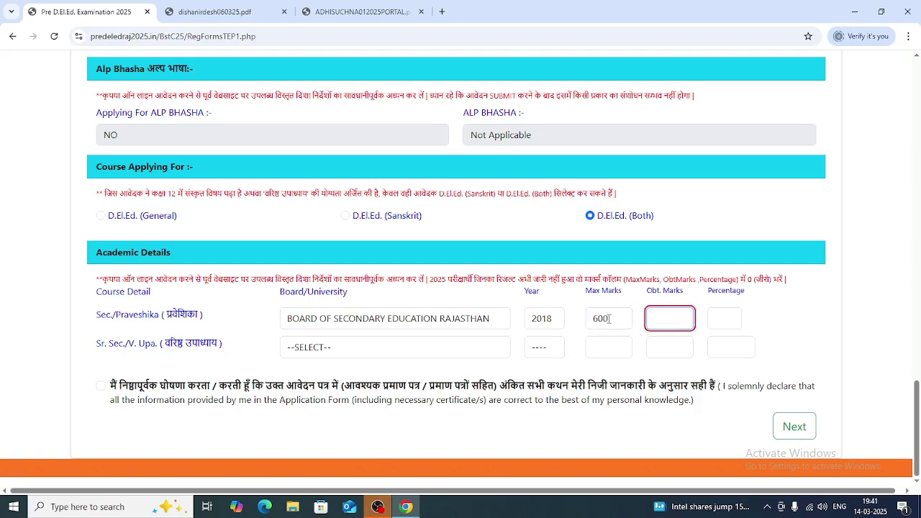
key(Tab)
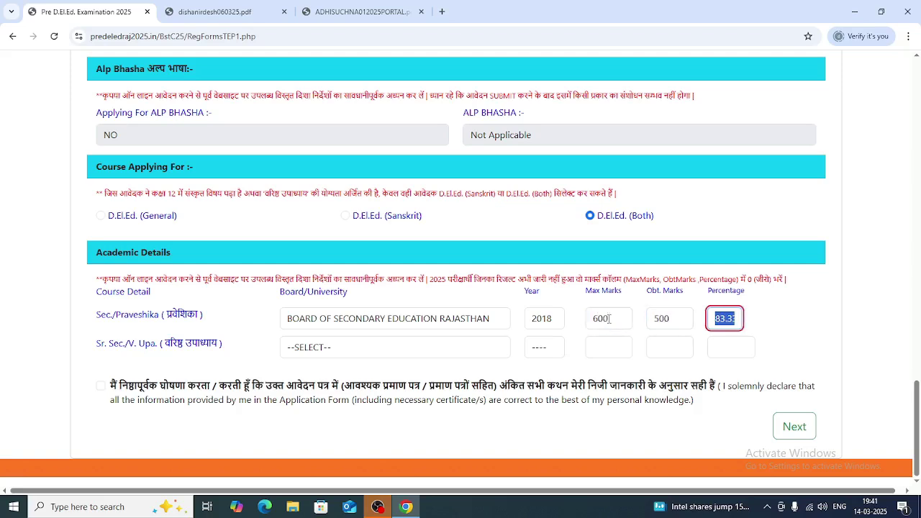
- Fill Senior Secondary: Rajasthan board, year 2020, 400 of 500 marks (80.00%), then continue
click(329, 355)
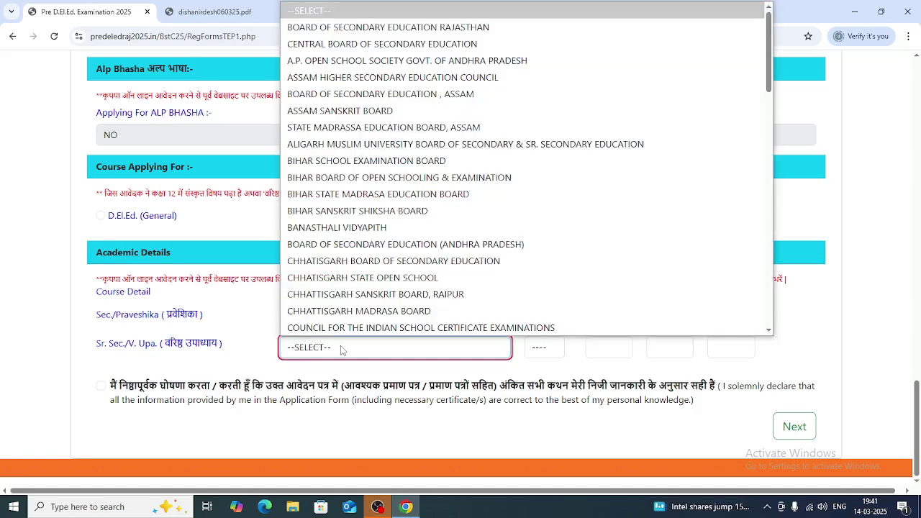
click(348, 29)
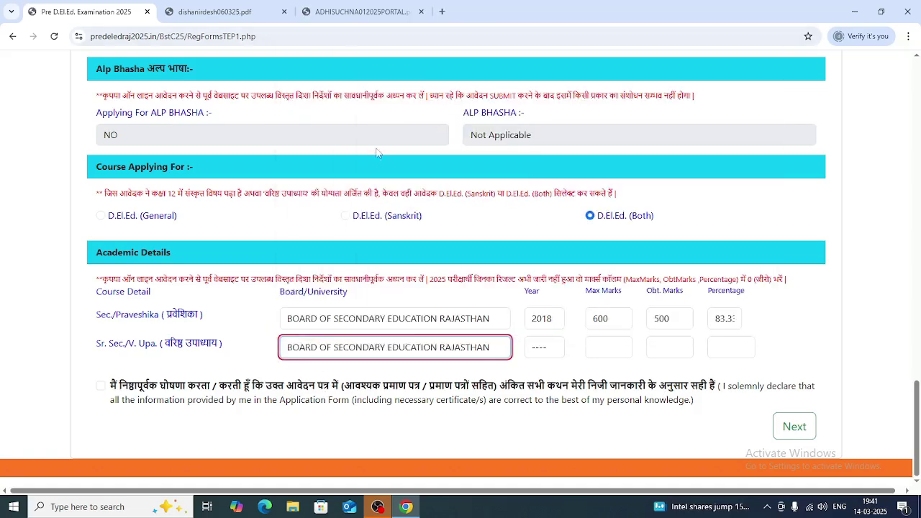
click(545, 349)
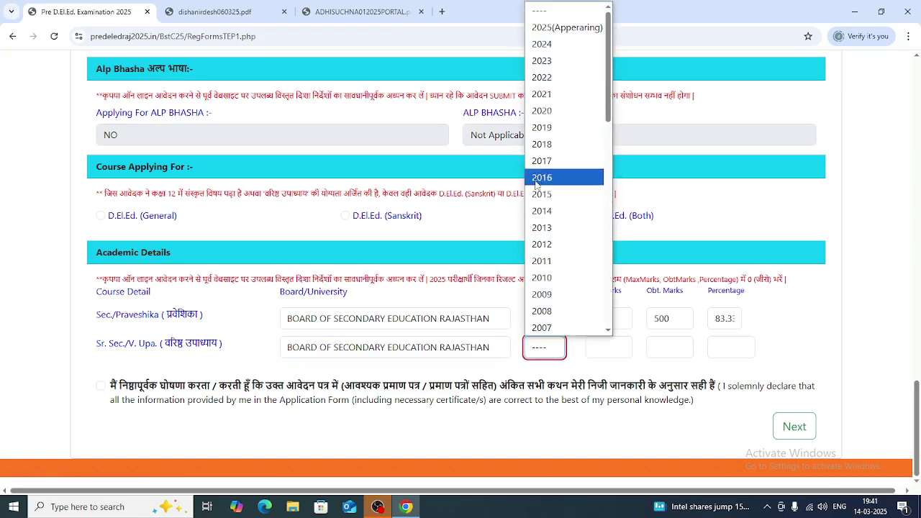
click(551, 113)
click(608, 352)
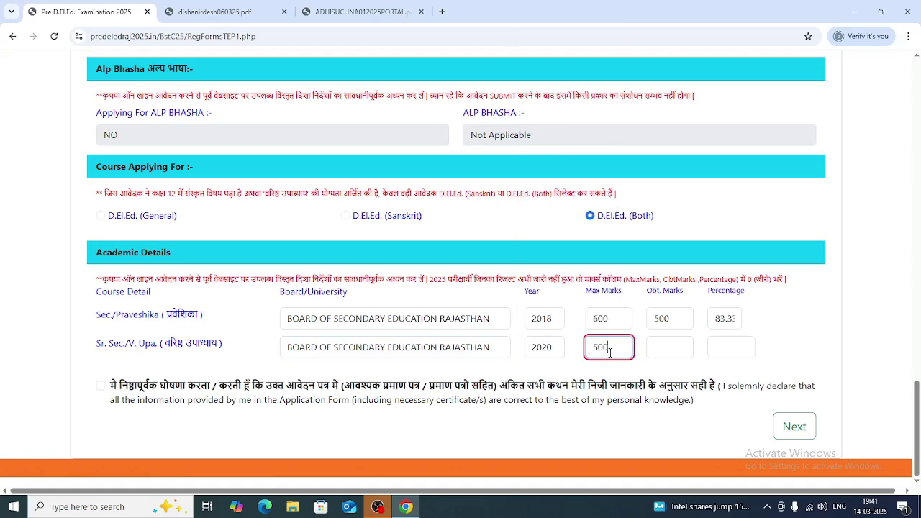
key(Tab)
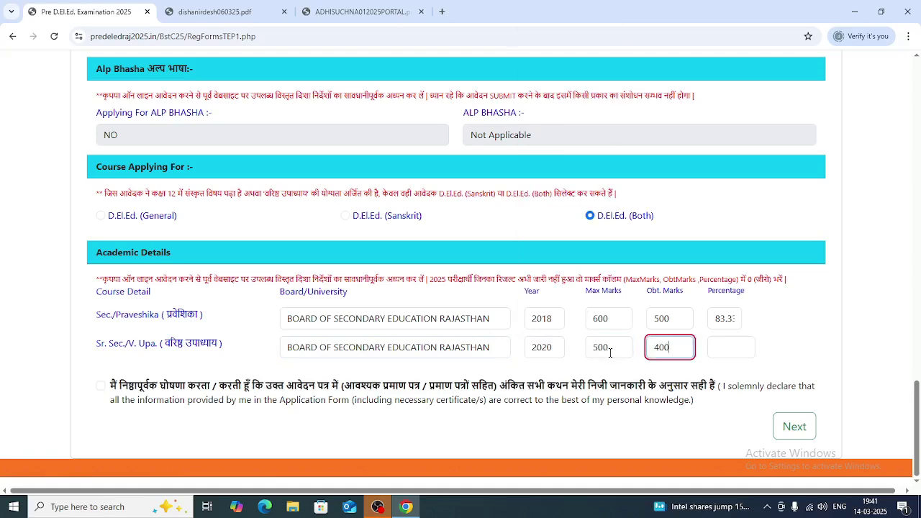
key(Tab)
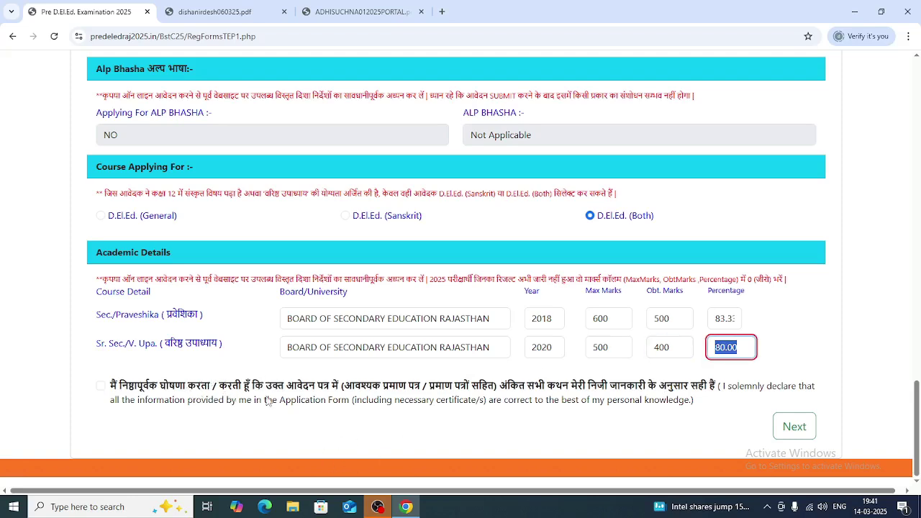
click(793, 428)
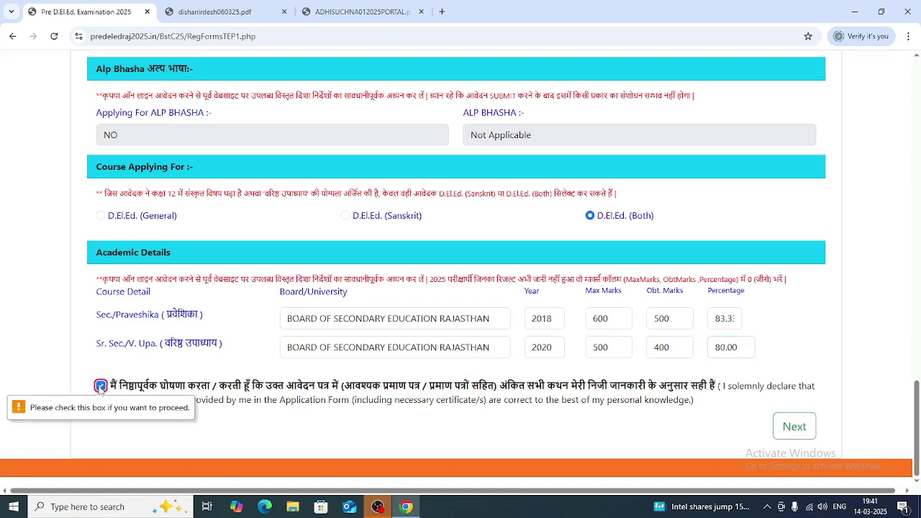
- Dismiss the validation error and change the alternate mobile number to differ from the primary
click(794, 427)
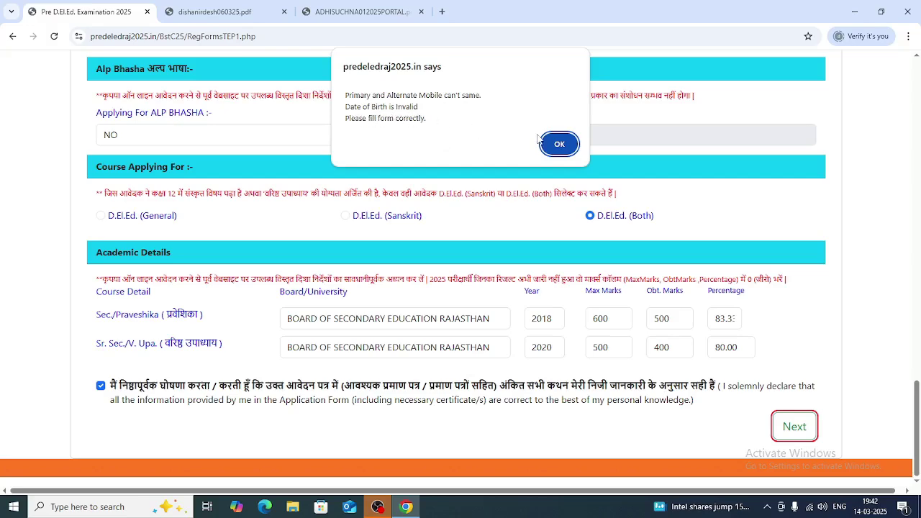
click(558, 145)
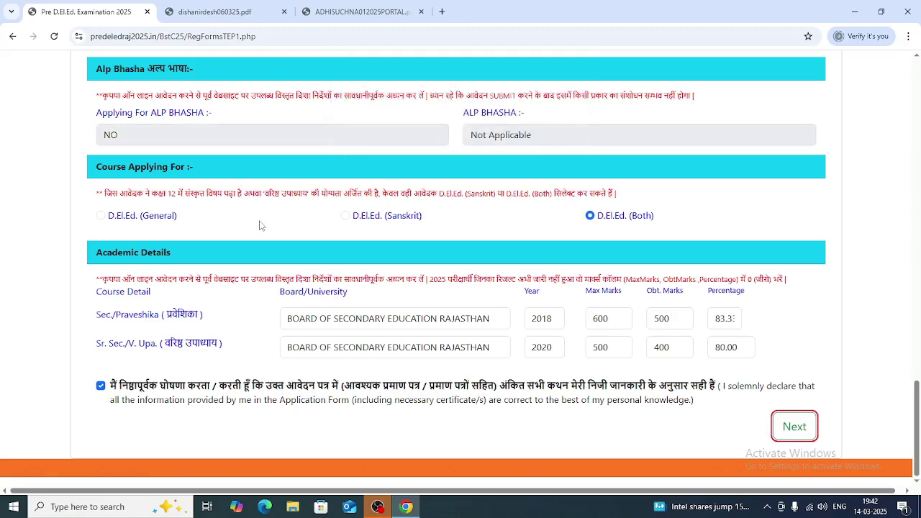
scroll(261, 225, up, 5)
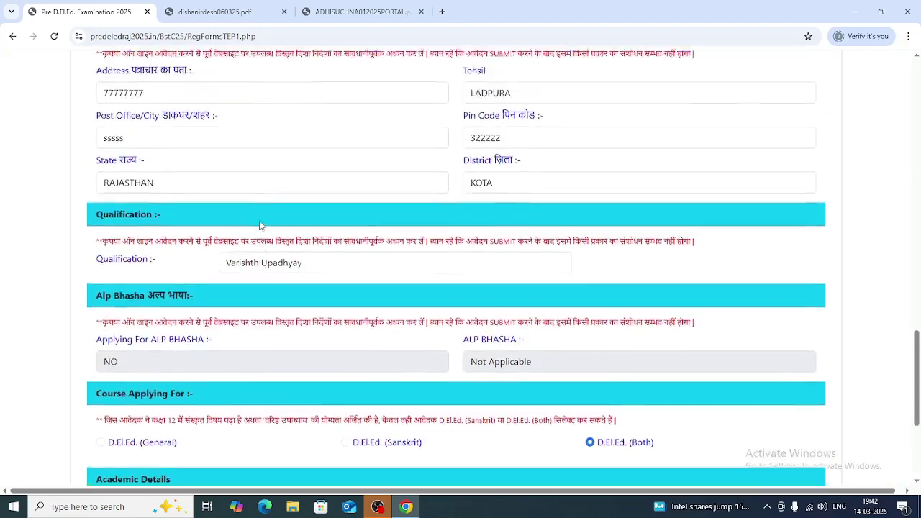
scroll(260, 225, up, 2)
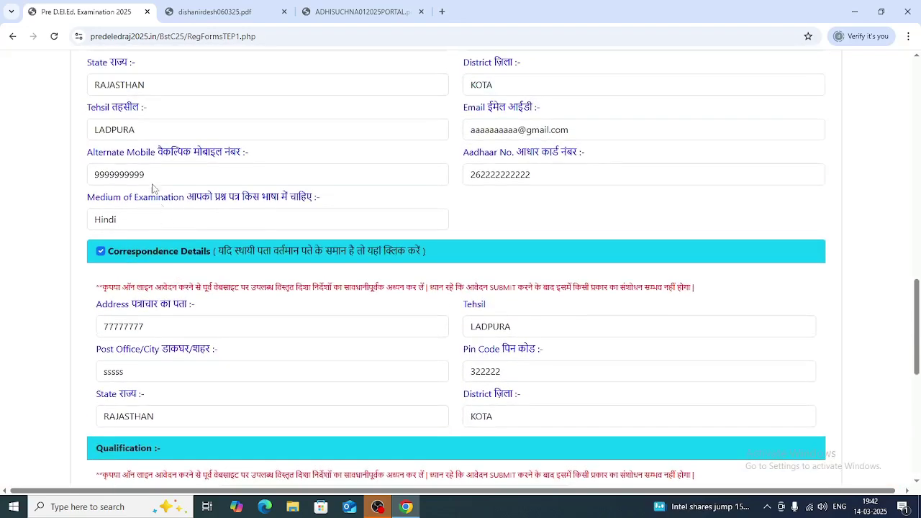
click(150, 174)
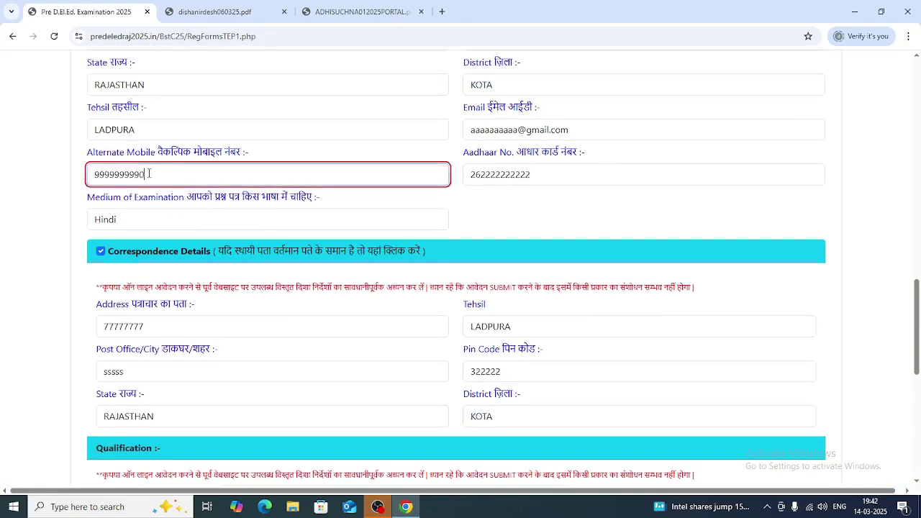
scroll(215, 325, up, 5)
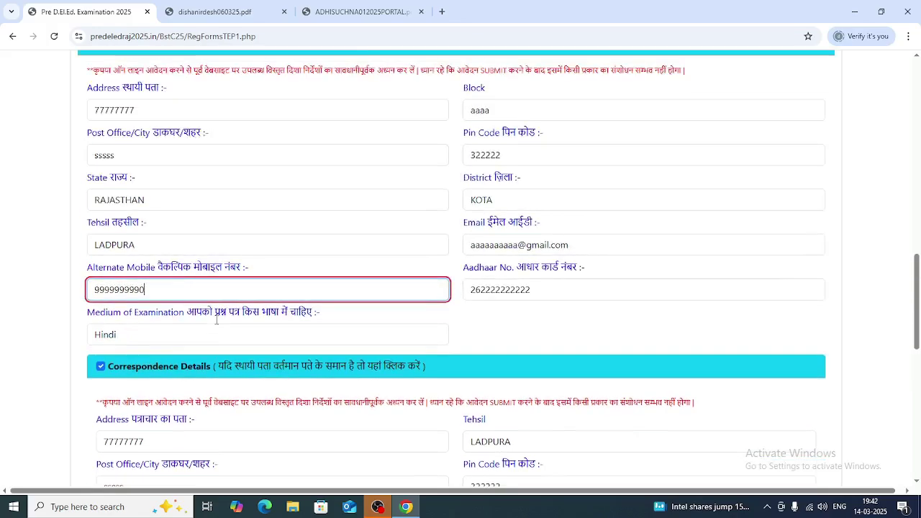
scroll(216, 324, up, 5)
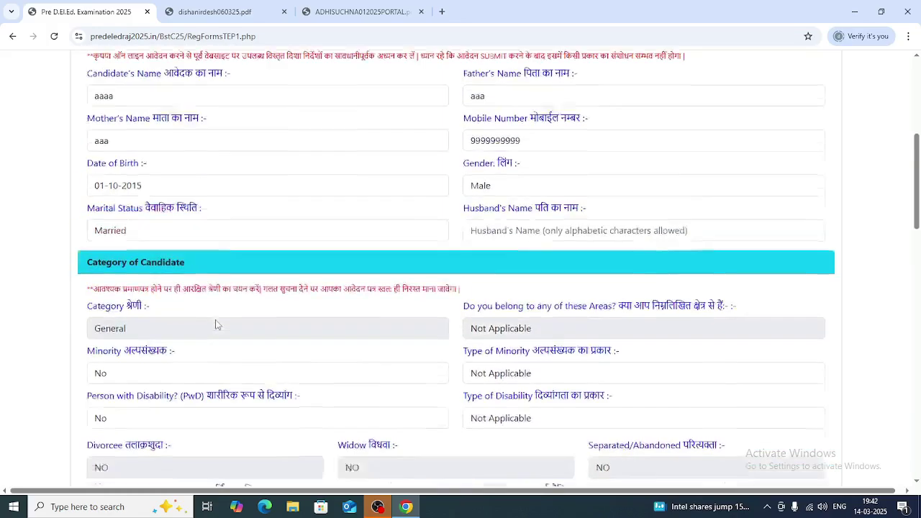
- Set the date of birth to 4 June 2014 and submit the form
click(146, 215)
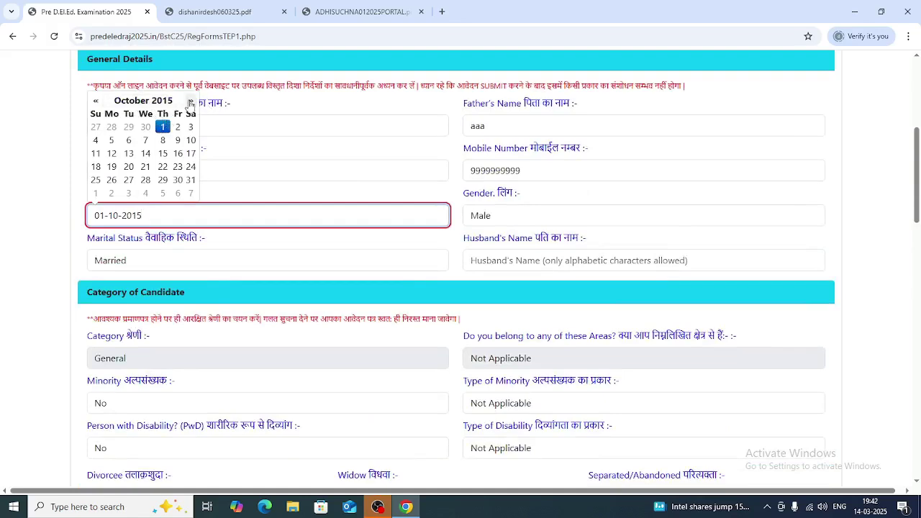
click(190, 101)
click(190, 101)
click(96, 100)
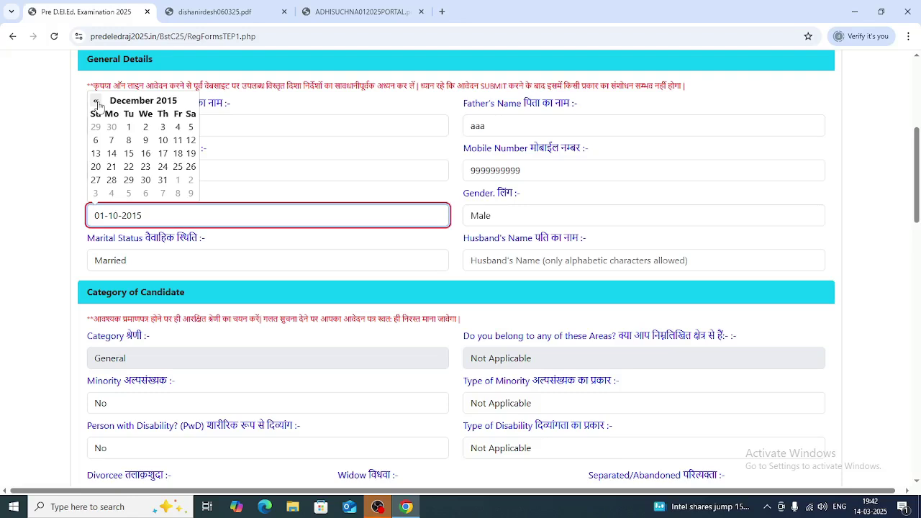
click(96, 101)
click(95, 101)
click(96, 100)
click(96, 100)
click(95, 101)
click(96, 101)
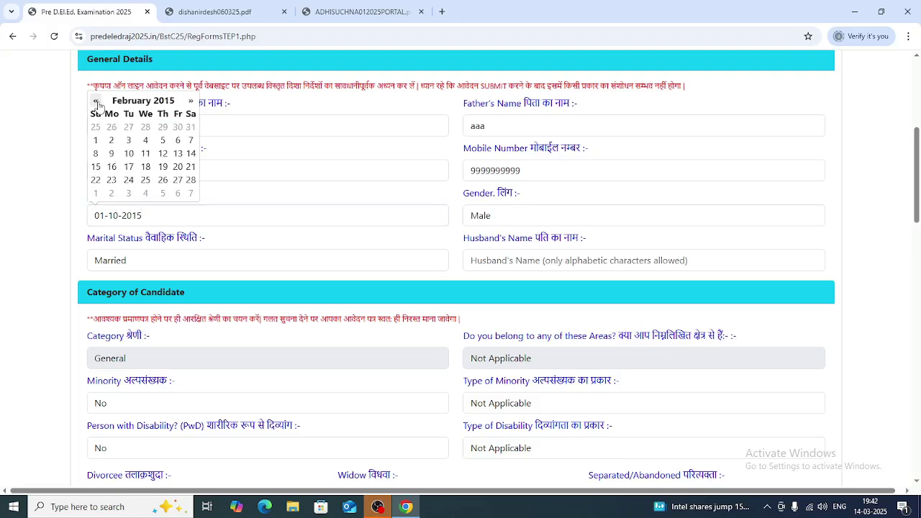
click(95, 101)
click(96, 101)
click(96, 101)
click(96, 101)
click(96, 101)
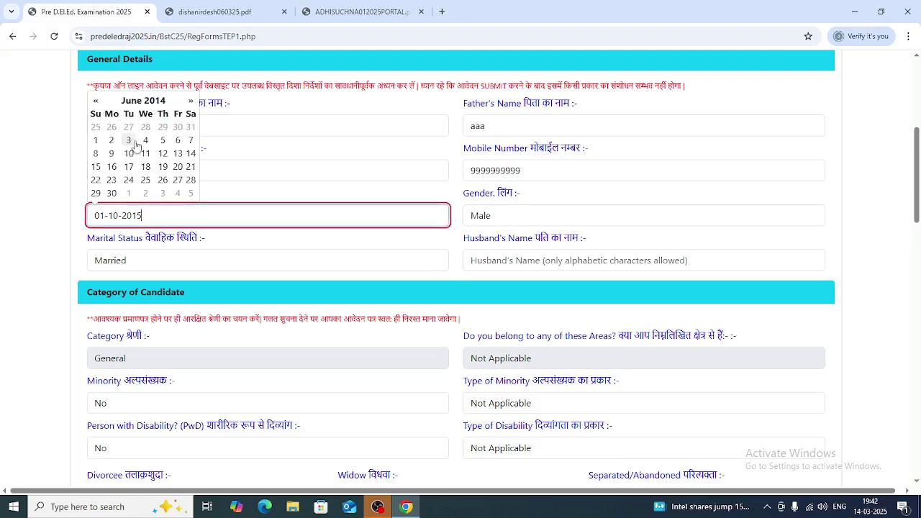
click(145, 140)
scroll(393, 388, down, 5)
scroll(393, 388, down, 10)
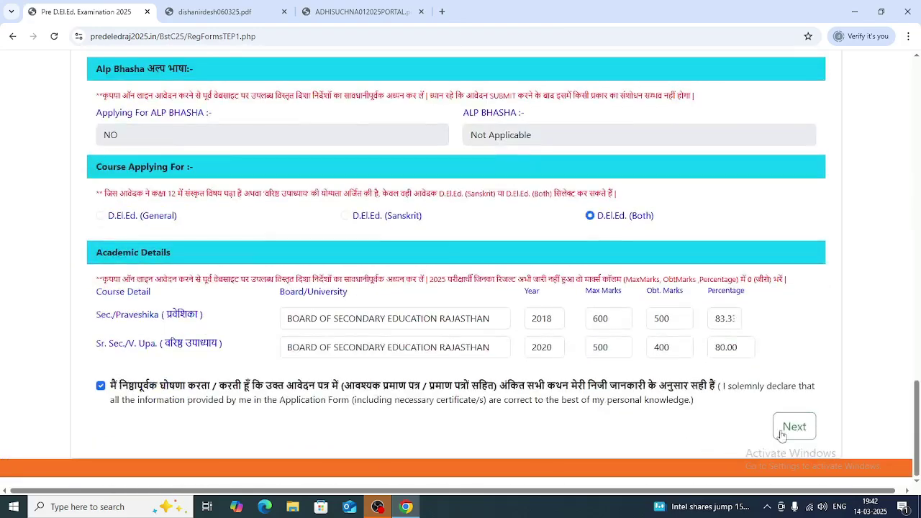
click(794, 425)
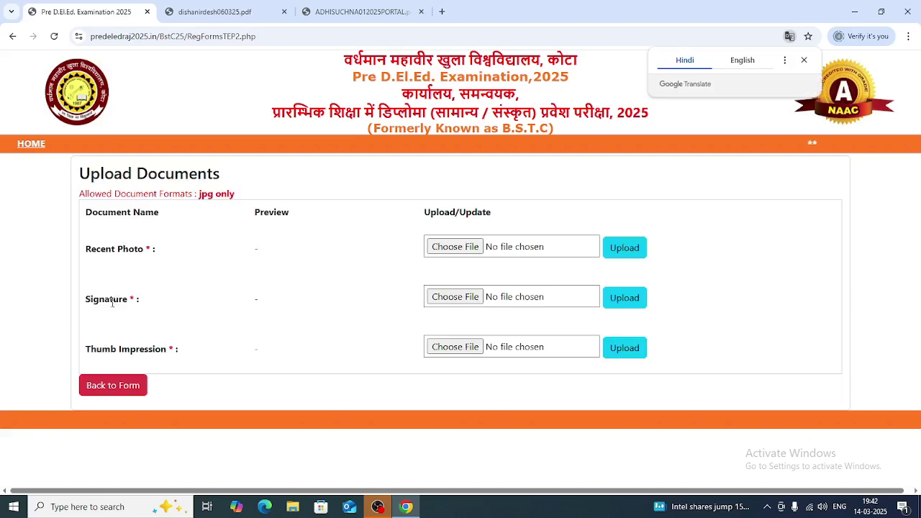
- Choose an IMG photo, Signature.jpg and a Sign image, then dismiss the file-not-allowed alerts
click(450, 251)
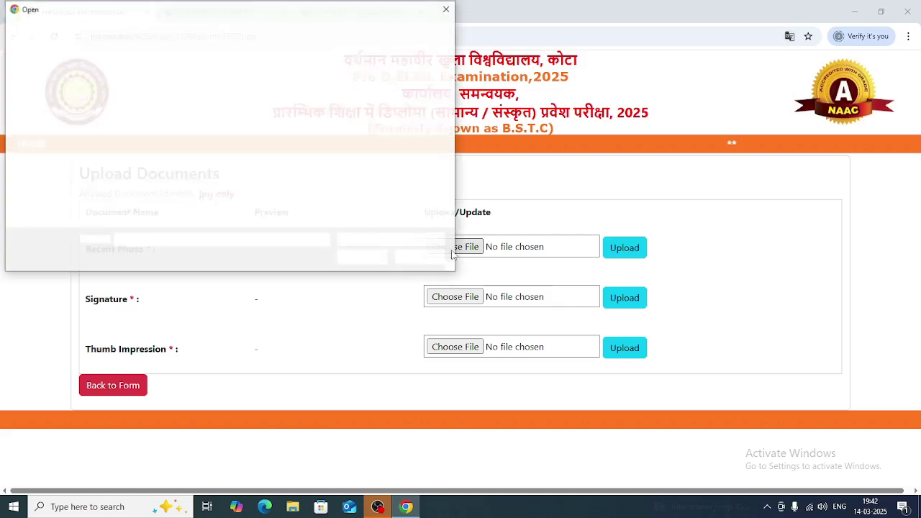
double_click(205, 93)
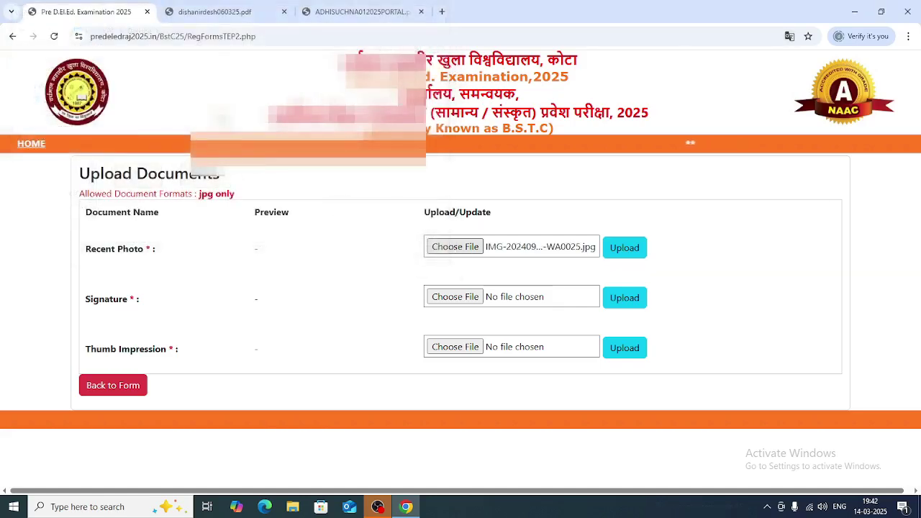
click(447, 297)
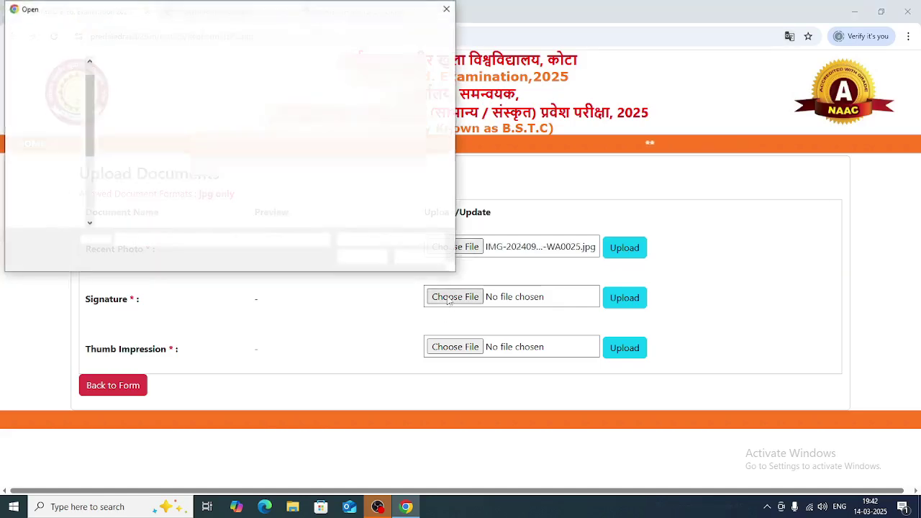
double_click(286, 179)
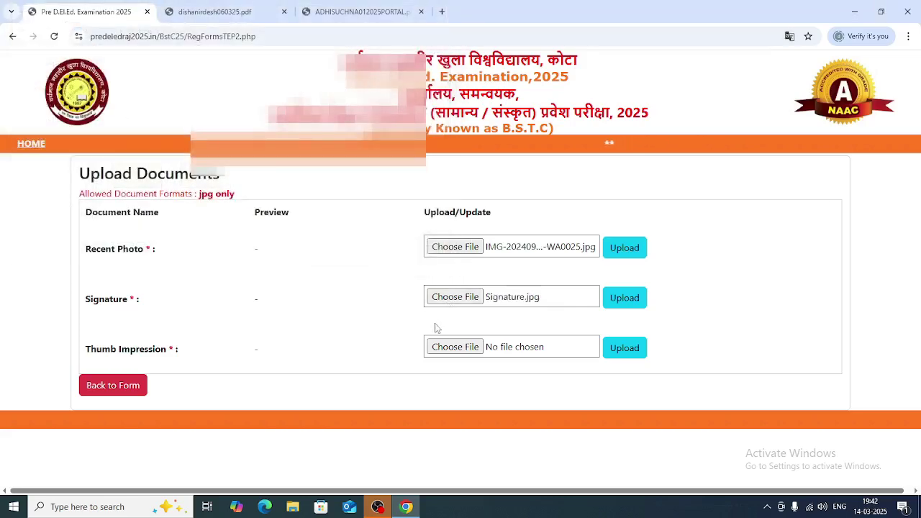
click(452, 351)
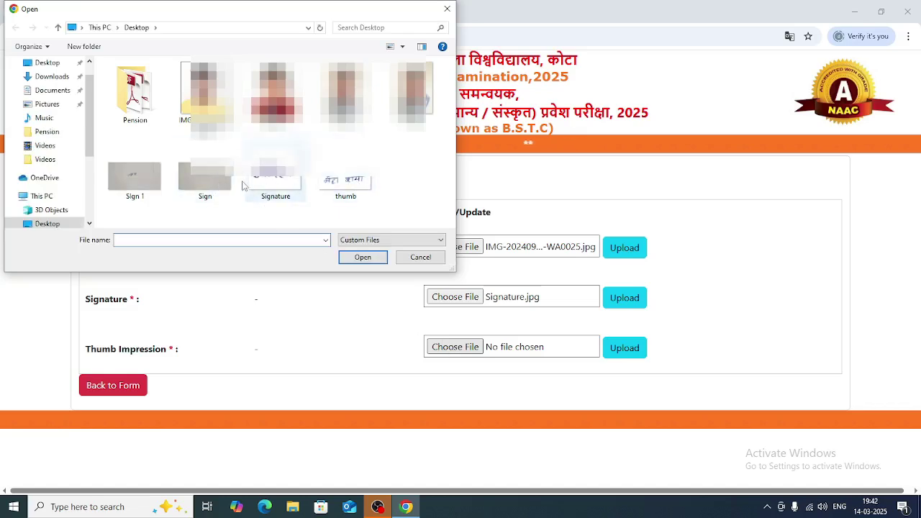
double_click(204, 181)
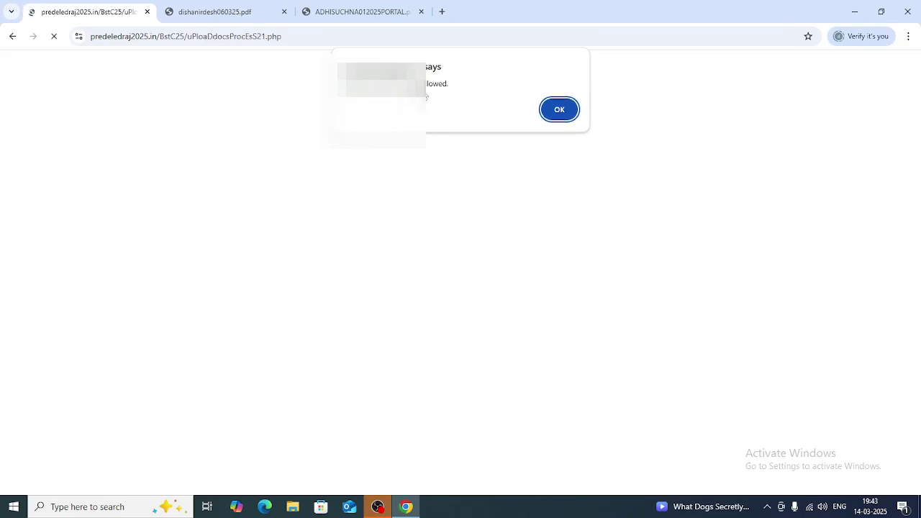
click(559, 111)
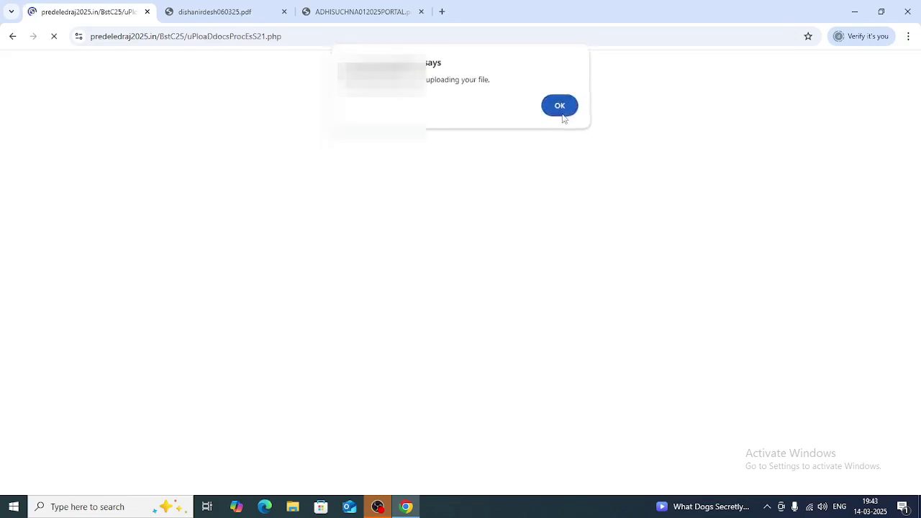
click(561, 111)
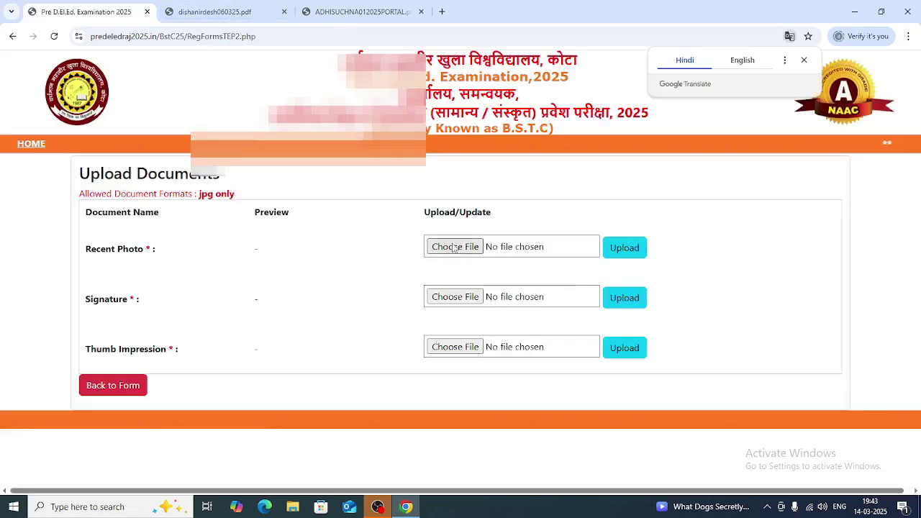
- Retry the recent photo upload until Pic.jpg is accepted and its preview shows
click(455, 247)
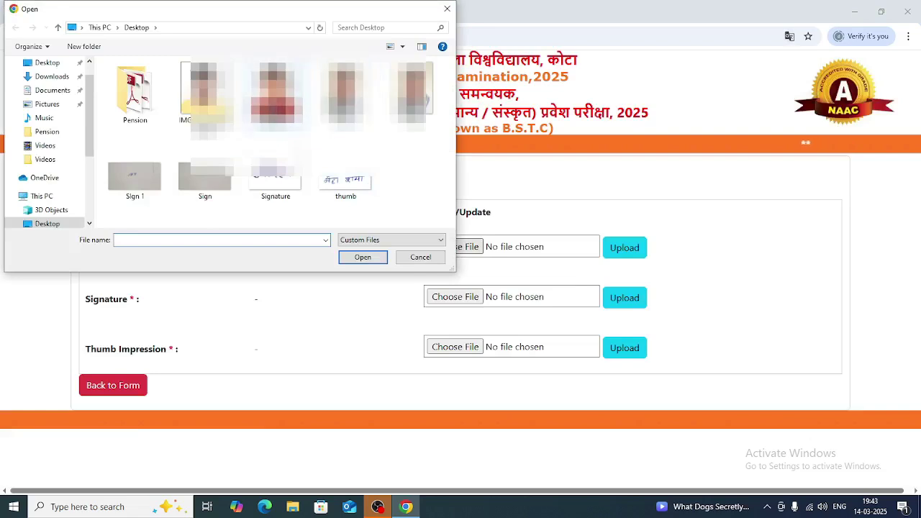
text(photo.)
double_click(276, 93)
click(626, 258)
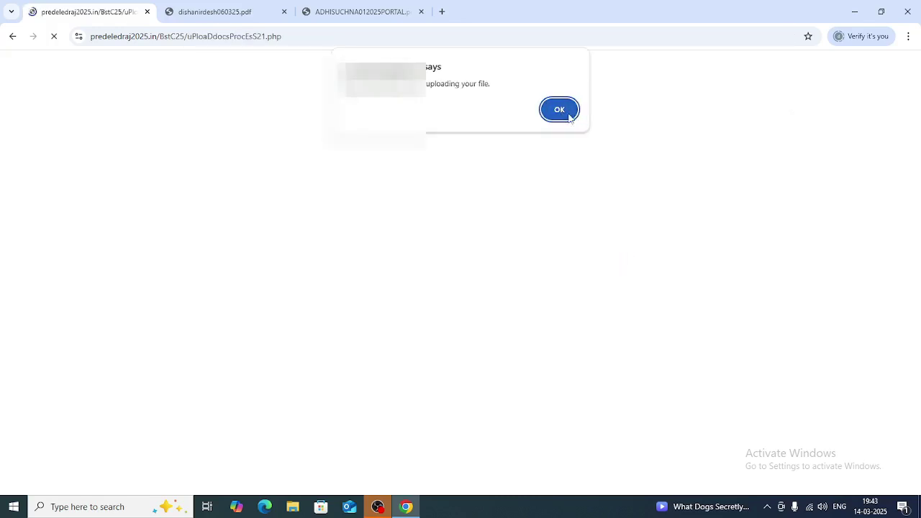
click(562, 111)
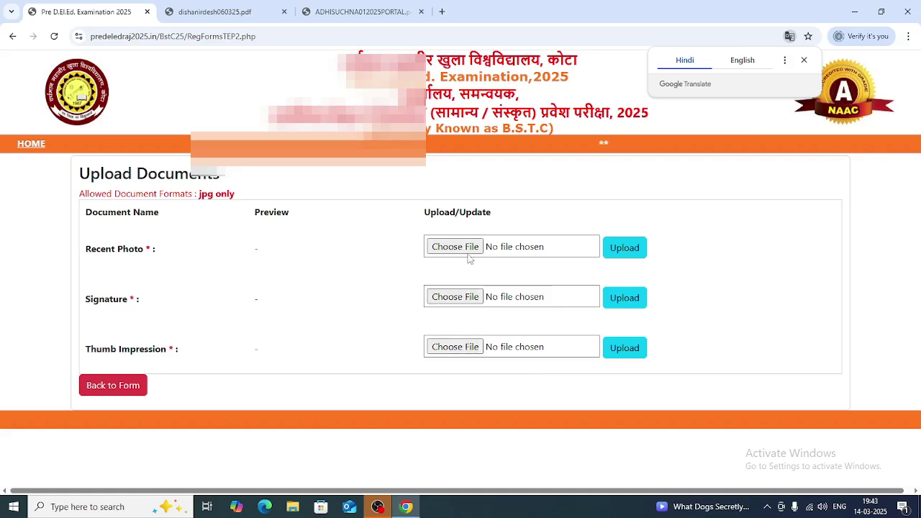
click(623, 249)
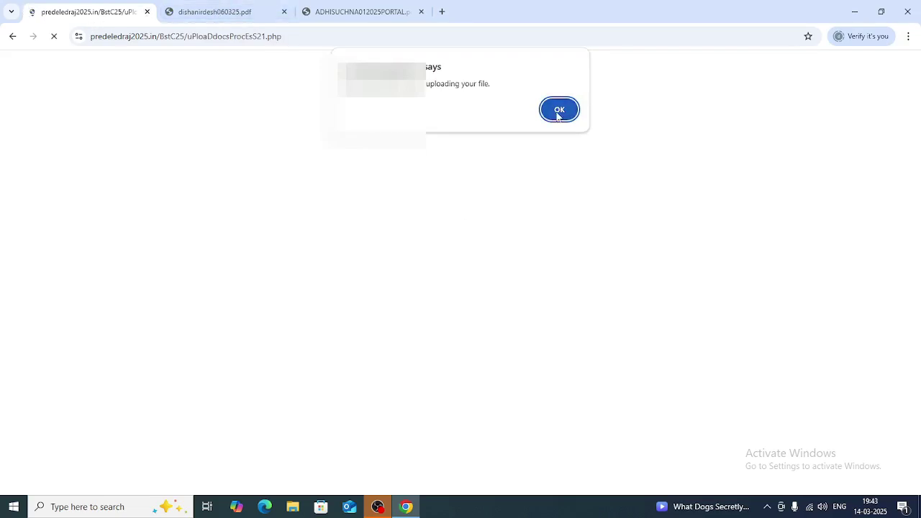
click(558, 111)
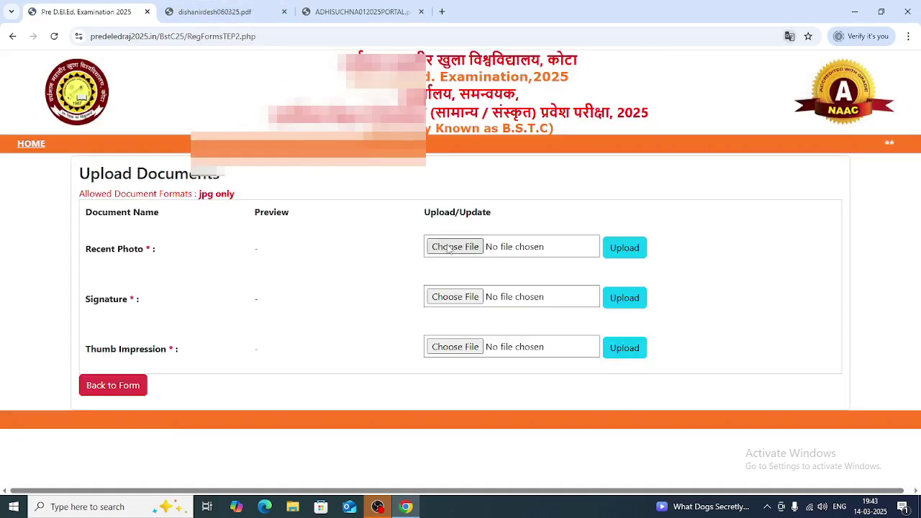
click(450, 248)
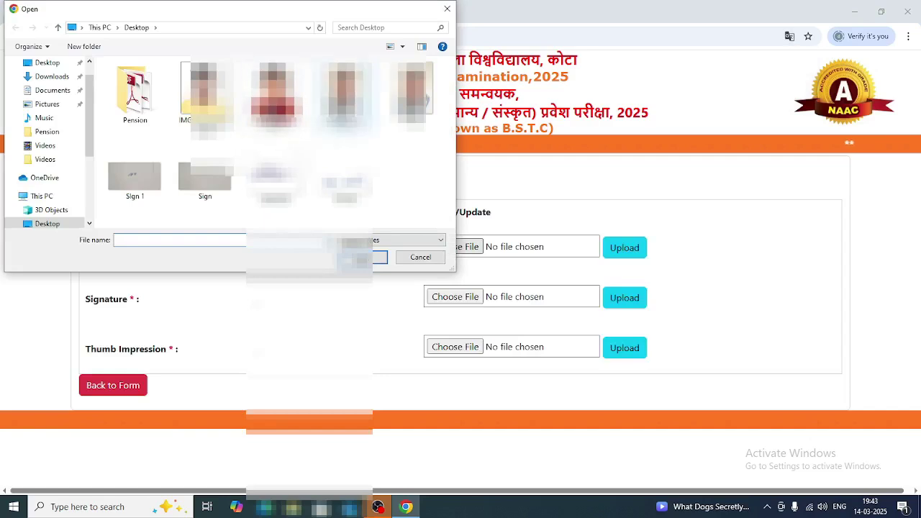
double_click(427, 99)
click(625, 253)
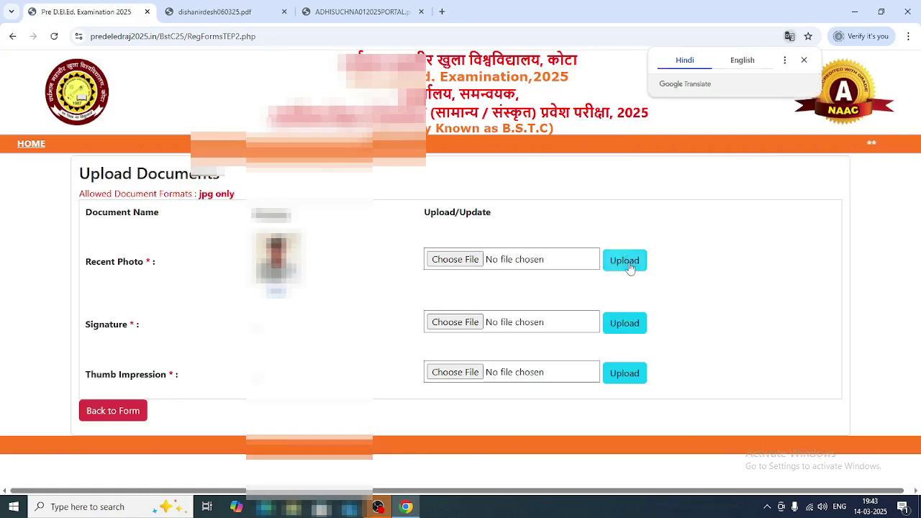
- Upload thumb.jpg as the signature image
click(463, 325)
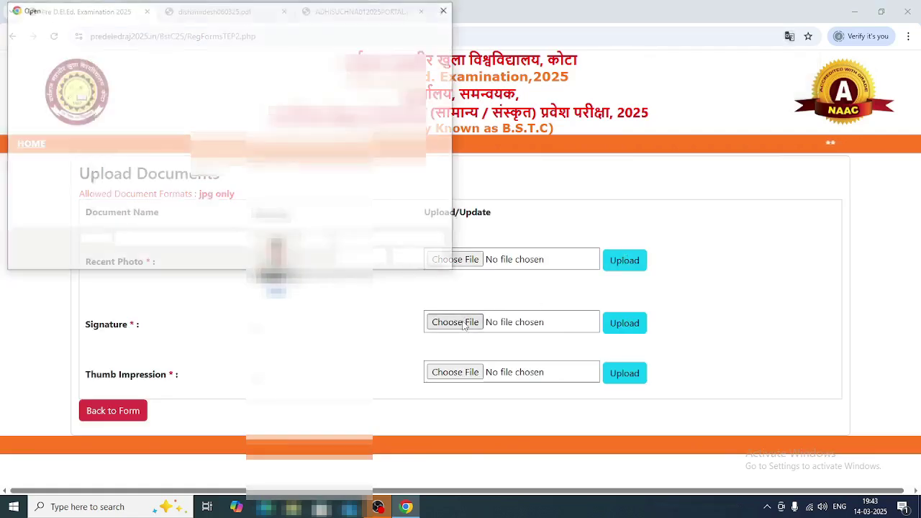
double_click(345, 186)
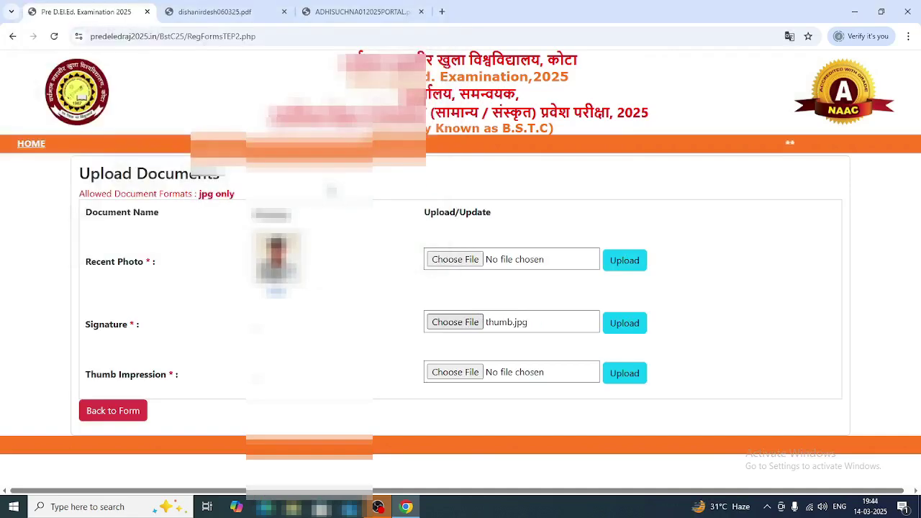
click(624, 323)
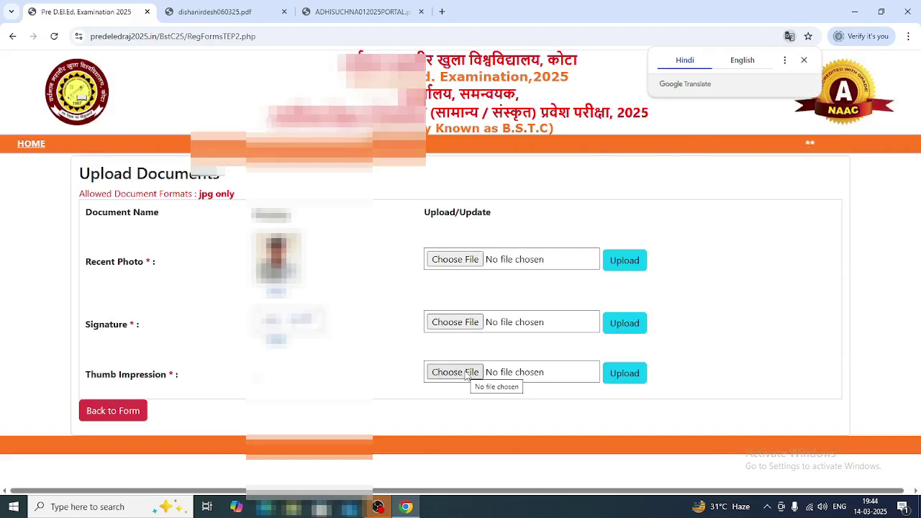
- Select the thumb image file for the thumb impression
click(465, 375)
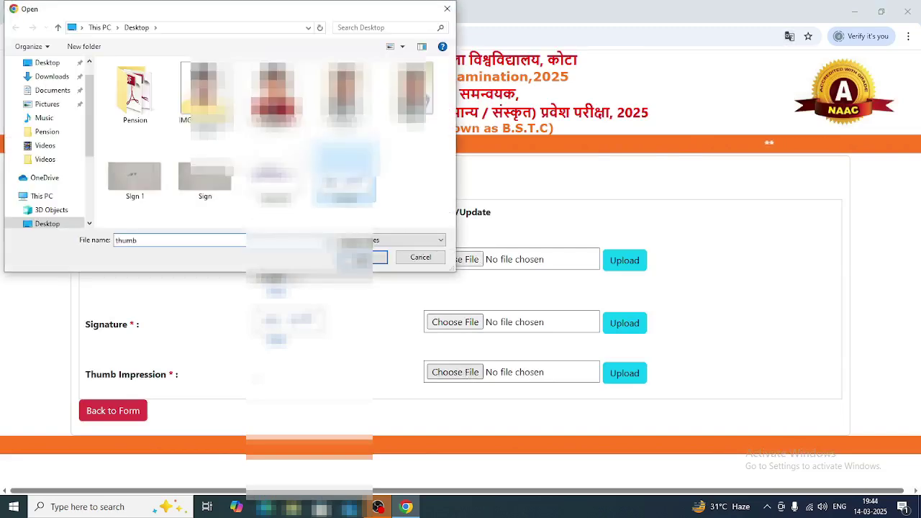
text(thumb)
key(Return)
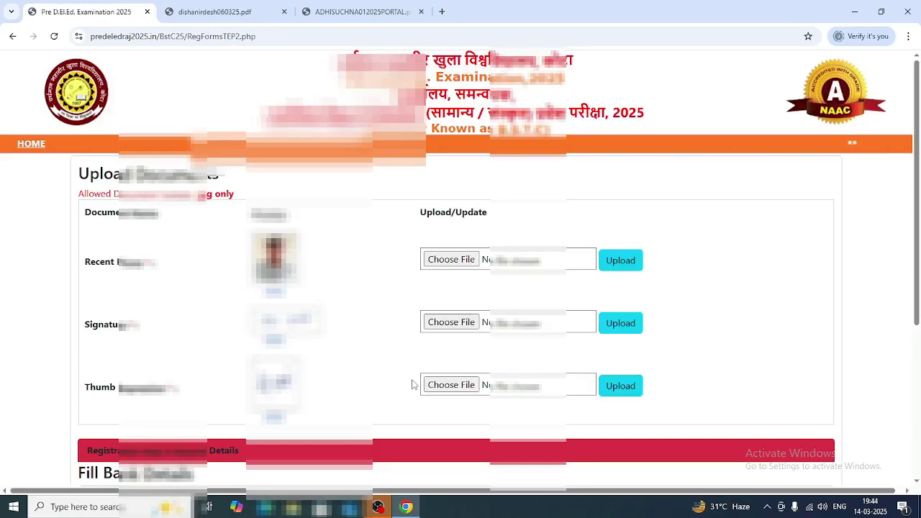
- Enter the State Bank of India IFSC code so bank and branch fill in
scroll(411, 385, down, 4)
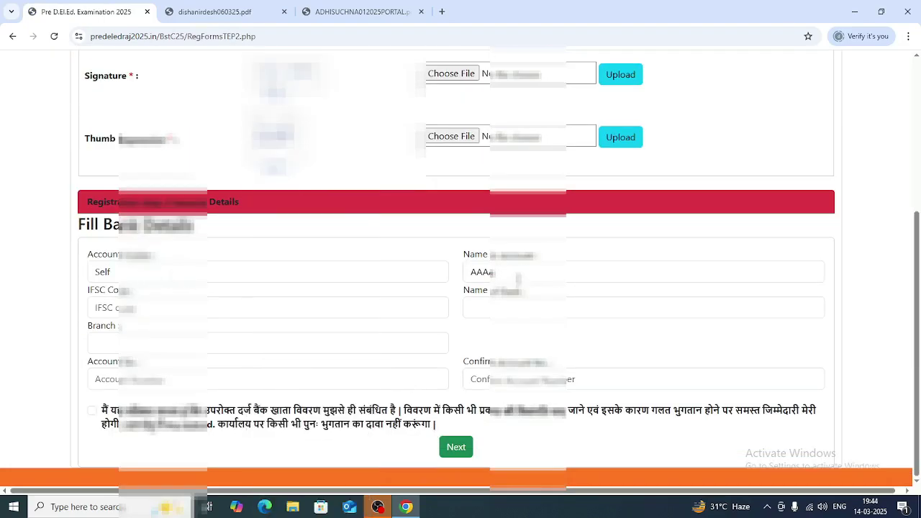
double_click(465, 277)
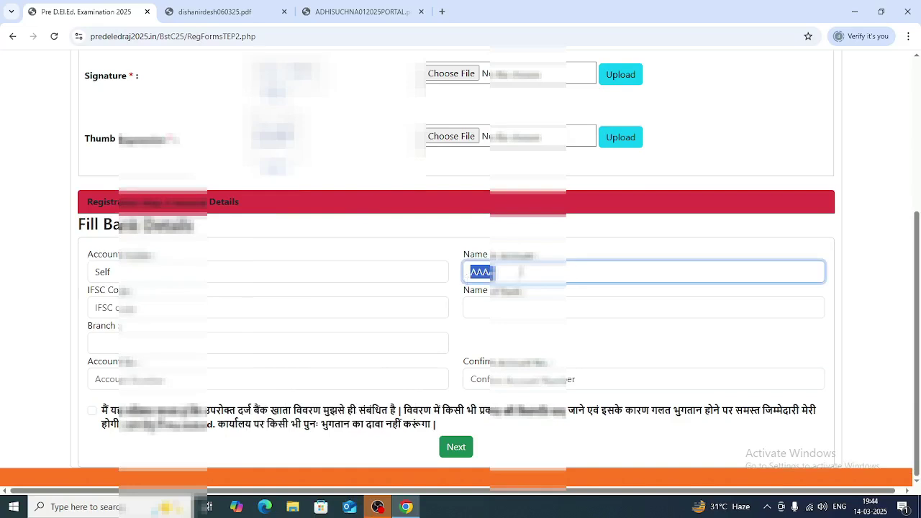
click(515, 274)
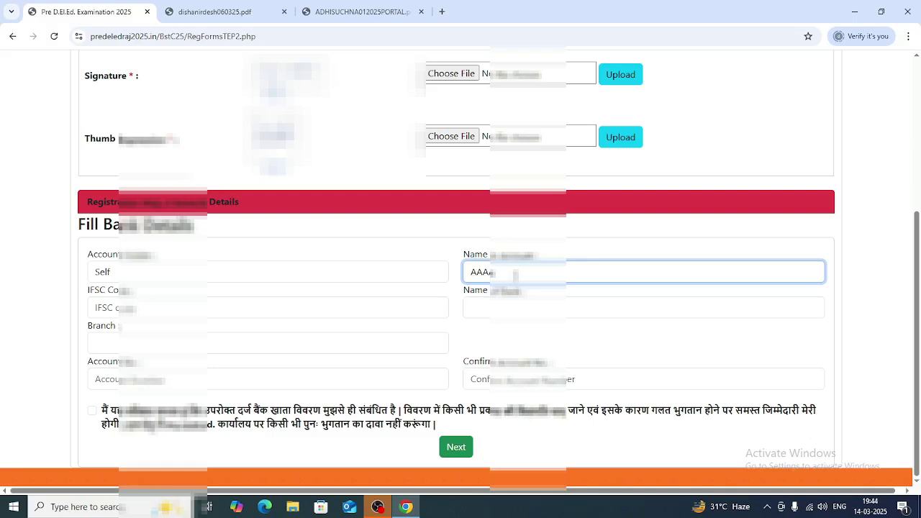
click(136, 309)
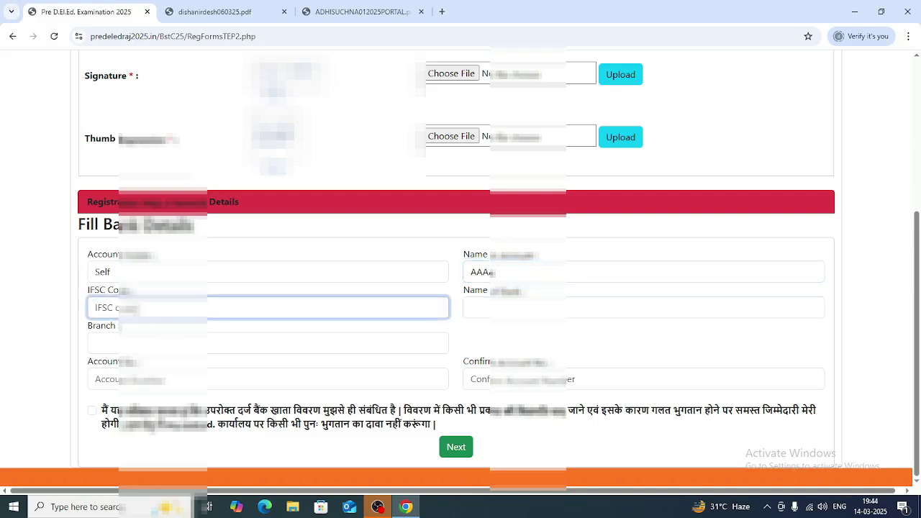
text(sbin00)
click(465, 308)
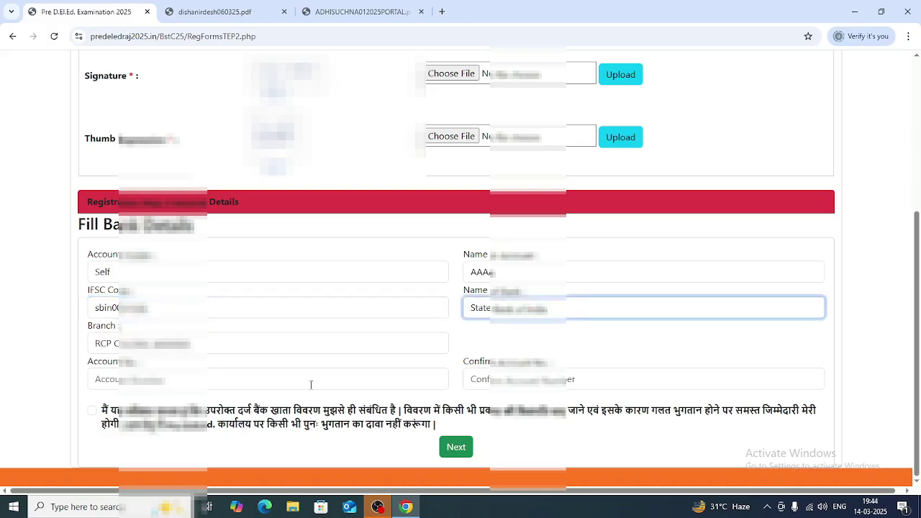
- Enter and confirm the account number, tick the declaration, and submit the bank details
click(266, 379)
text(3)
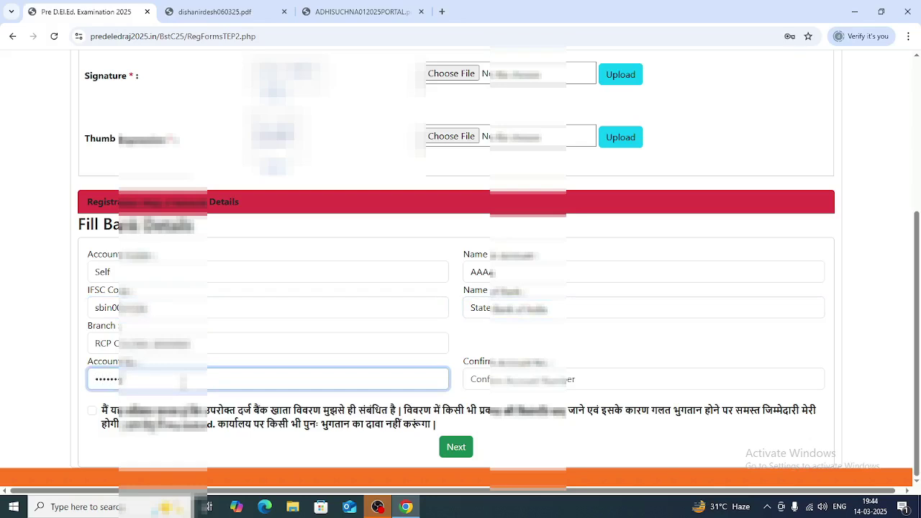
click(518, 379)
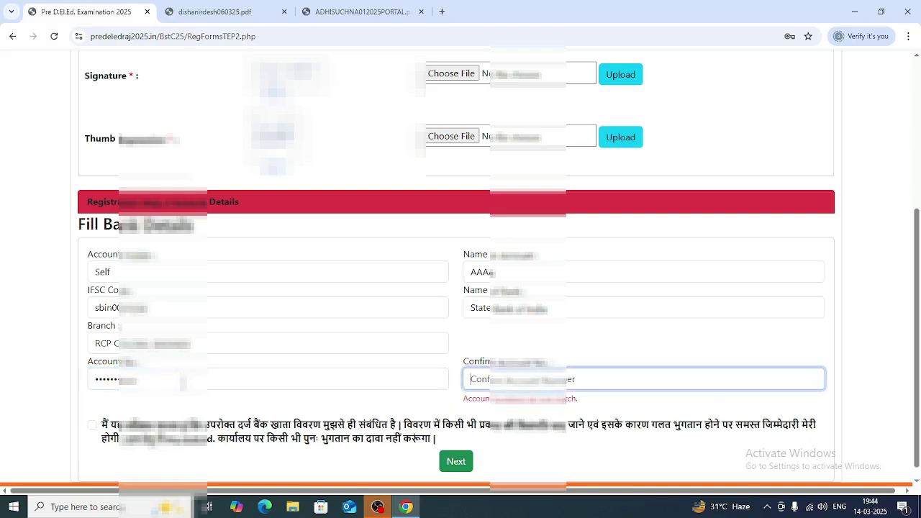
text(6112)
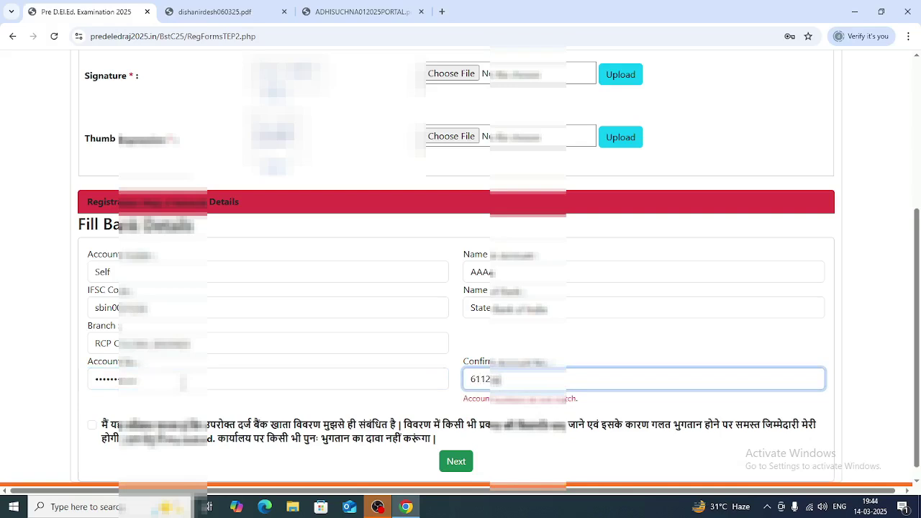
text(000)
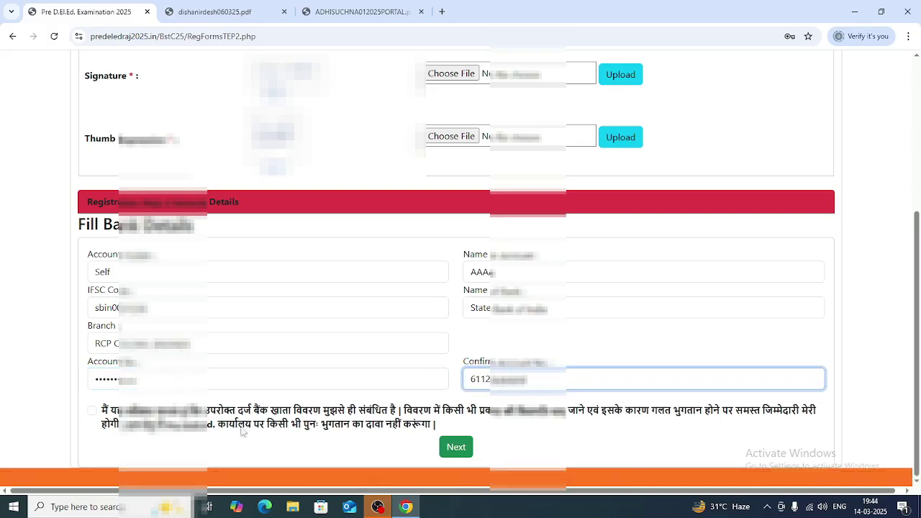
click(455, 448)
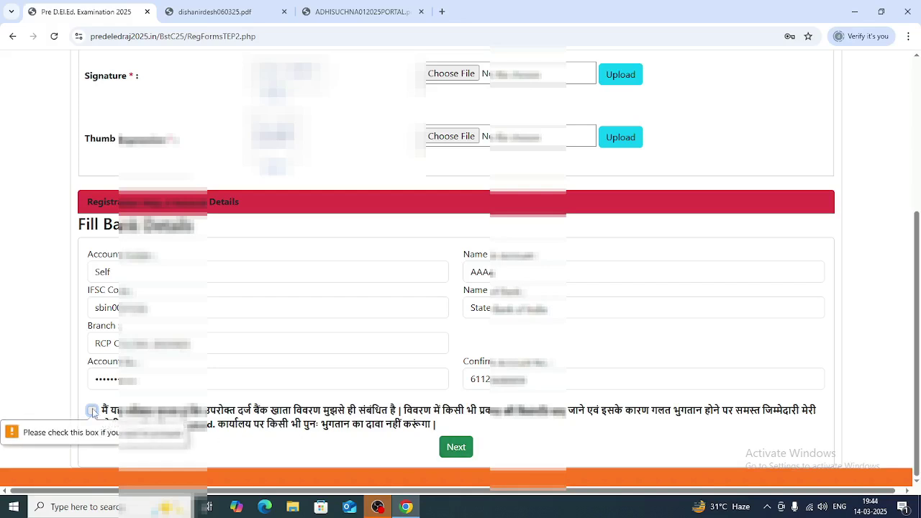
click(92, 411)
click(456, 447)
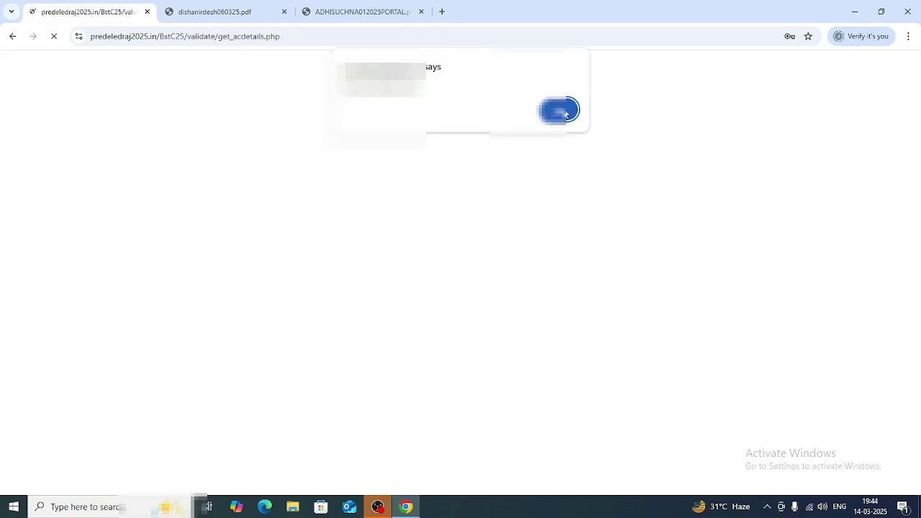
- Enter the bonafide certificate number and submit the document details, acknowledging the confirmation alerts
click(565, 112)
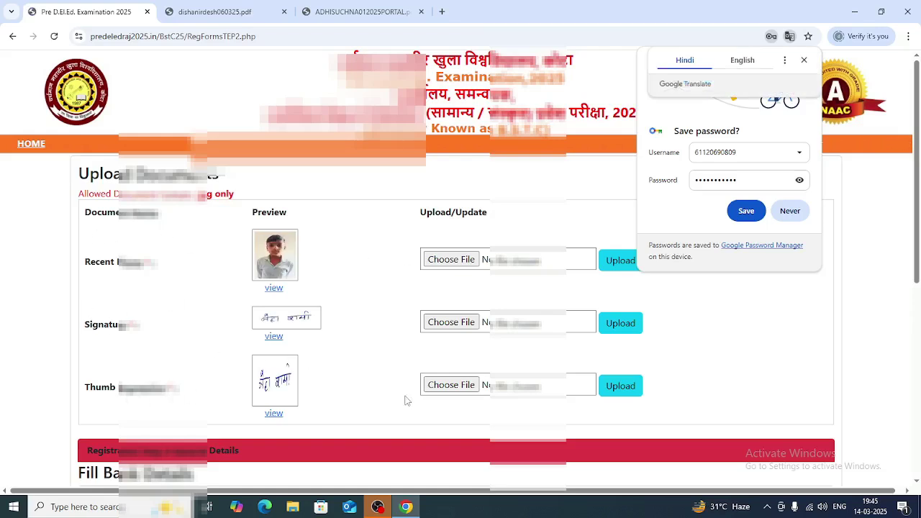
scroll(348, 392, down, 5)
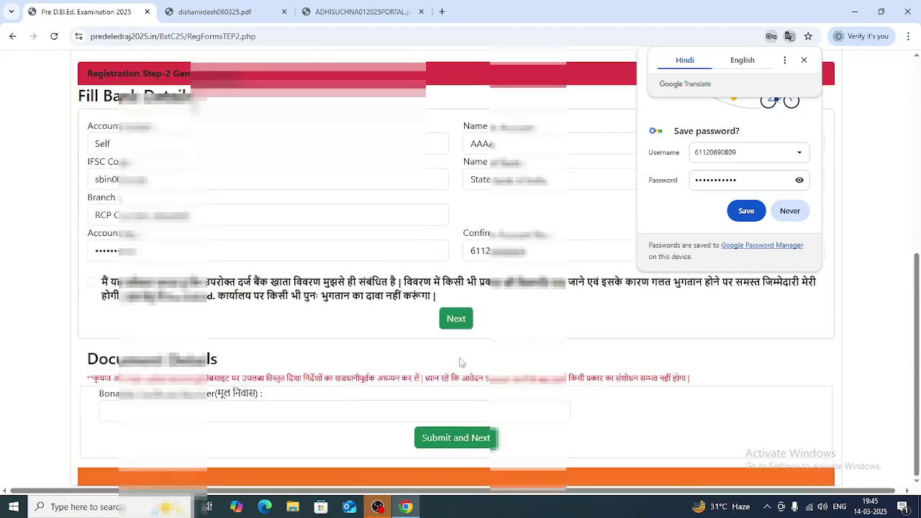
click(180, 408)
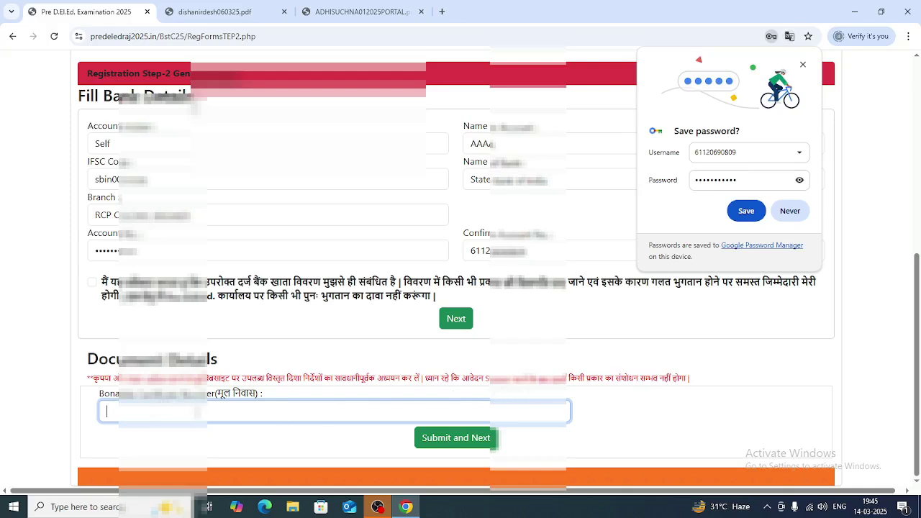
text(75600000)
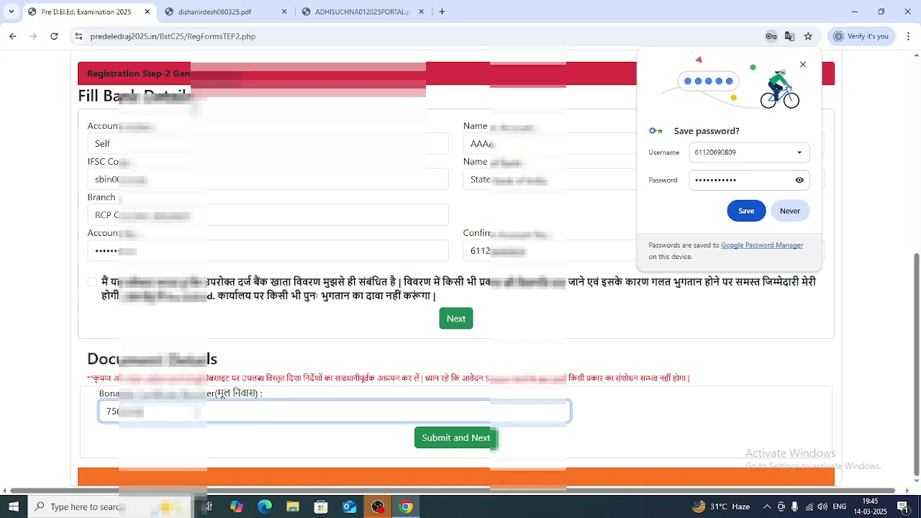
click(469, 441)
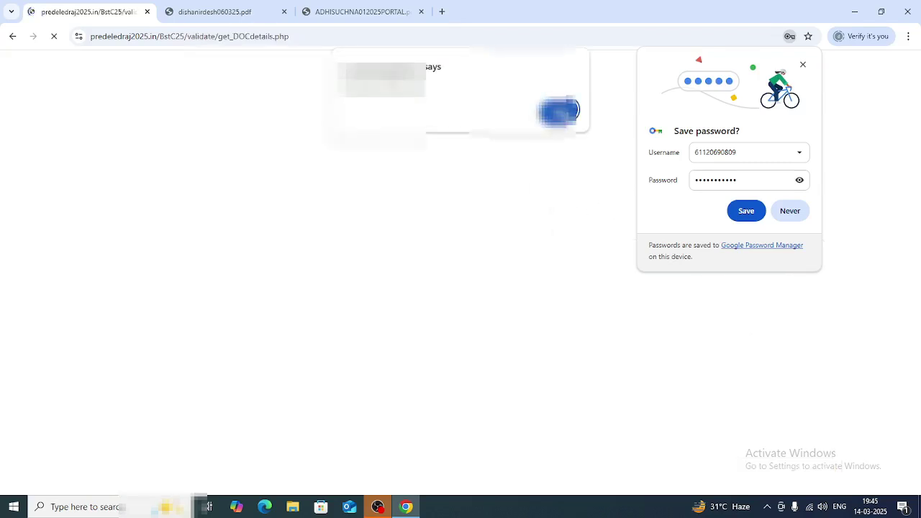
click(559, 110)
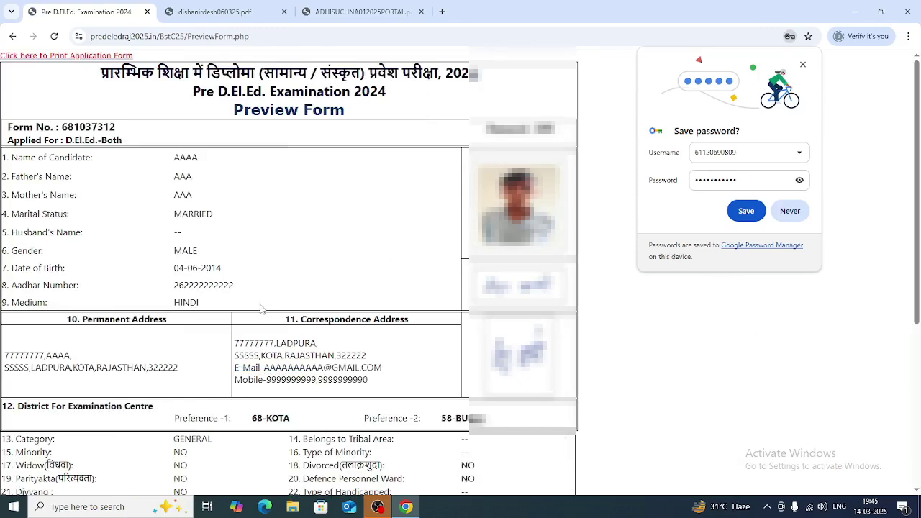
- Save the application preview form to the Desktop as PDF 'Pre D.El.Ed. Examination 2024'
scroll(260, 308, down, 4)
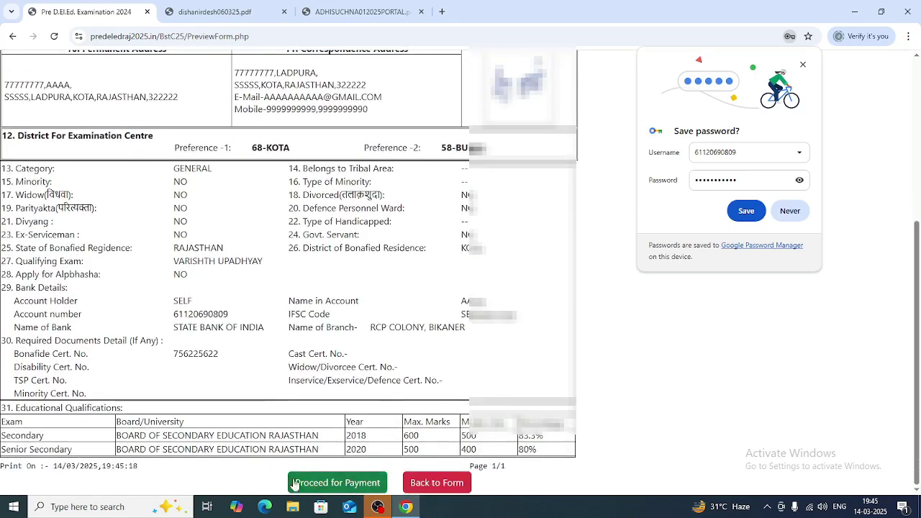
scroll(372, 413, up, 4)
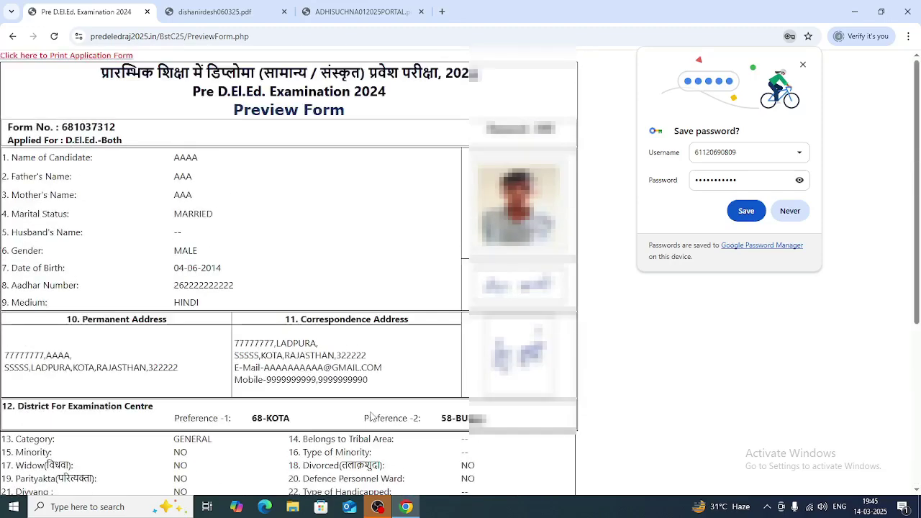
scroll(372, 414, down, 4)
scroll(302, 388, up, 4)
click(63, 55)
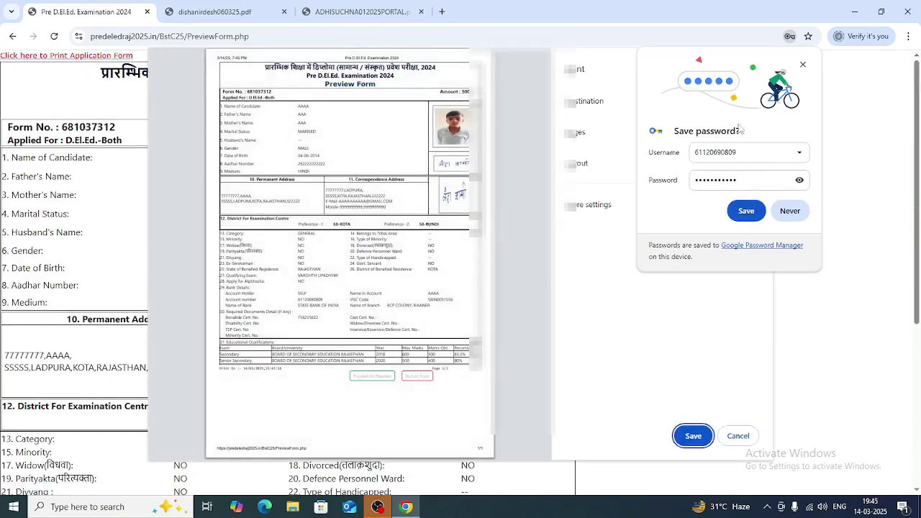
click(790, 211)
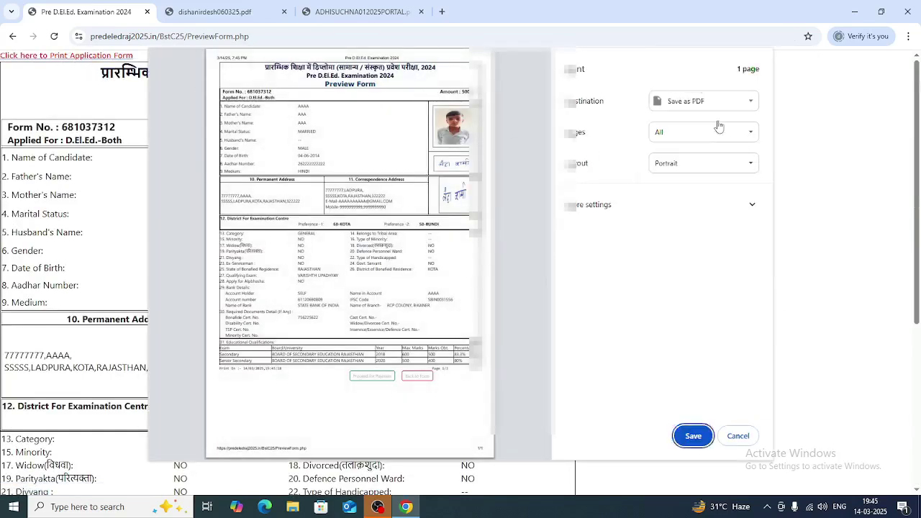
click(692, 436)
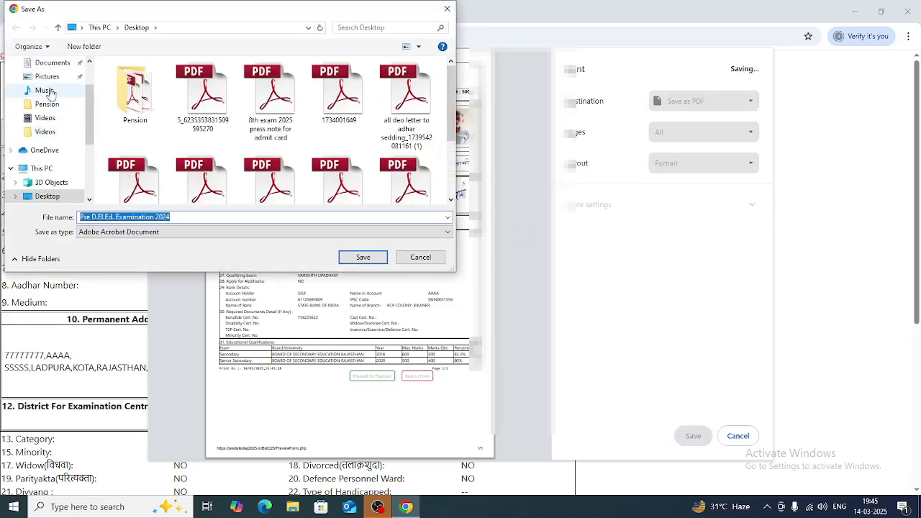
scroll(85, 96, up, 3)
click(47, 85)
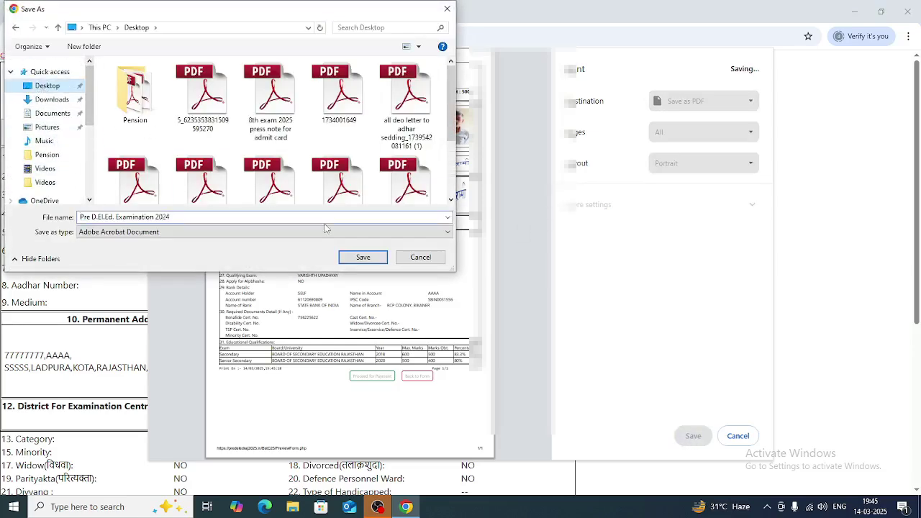
click(362, 257)
scroll(360, 263, down, 5)
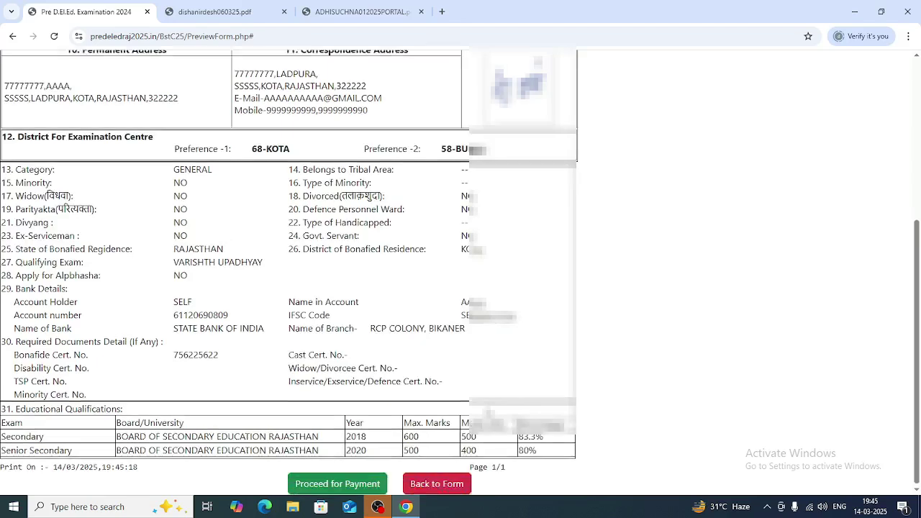
- Proceed to the ₹500 fee payment and display the Razorpay UPI QR code
click(343, 489)
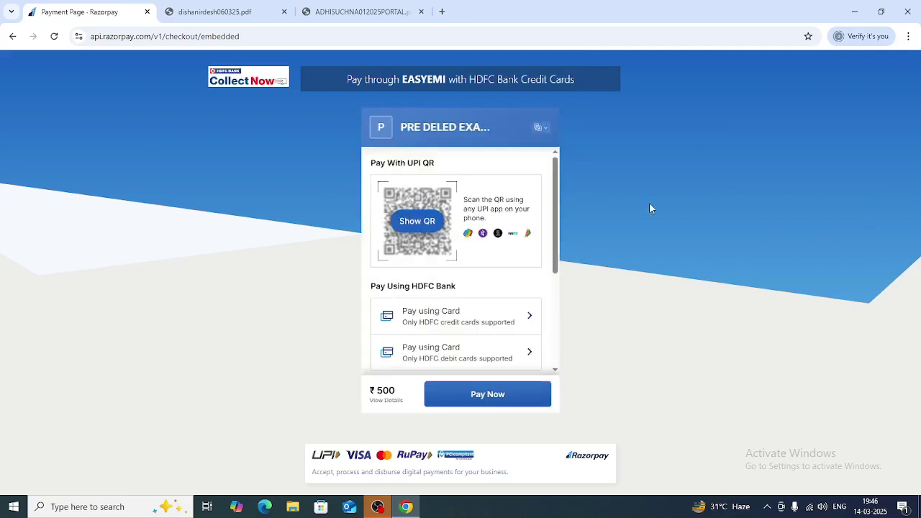
click(408, 223)
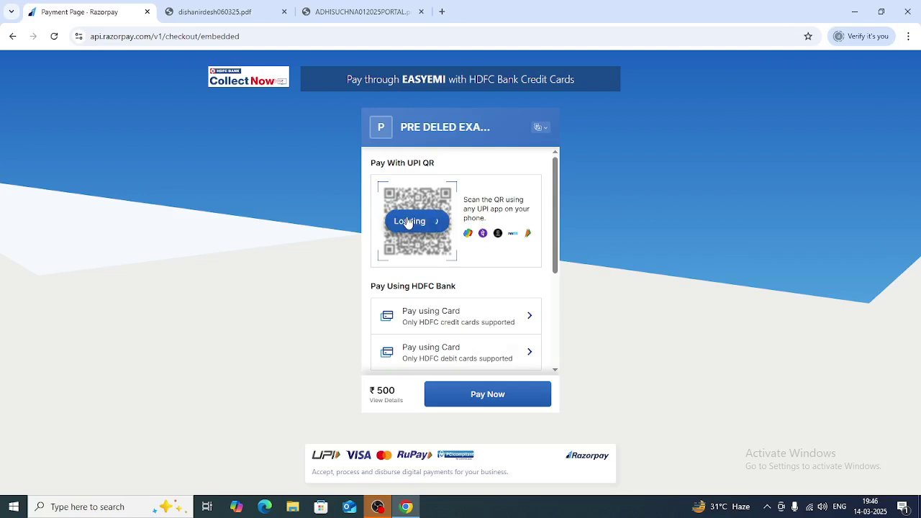